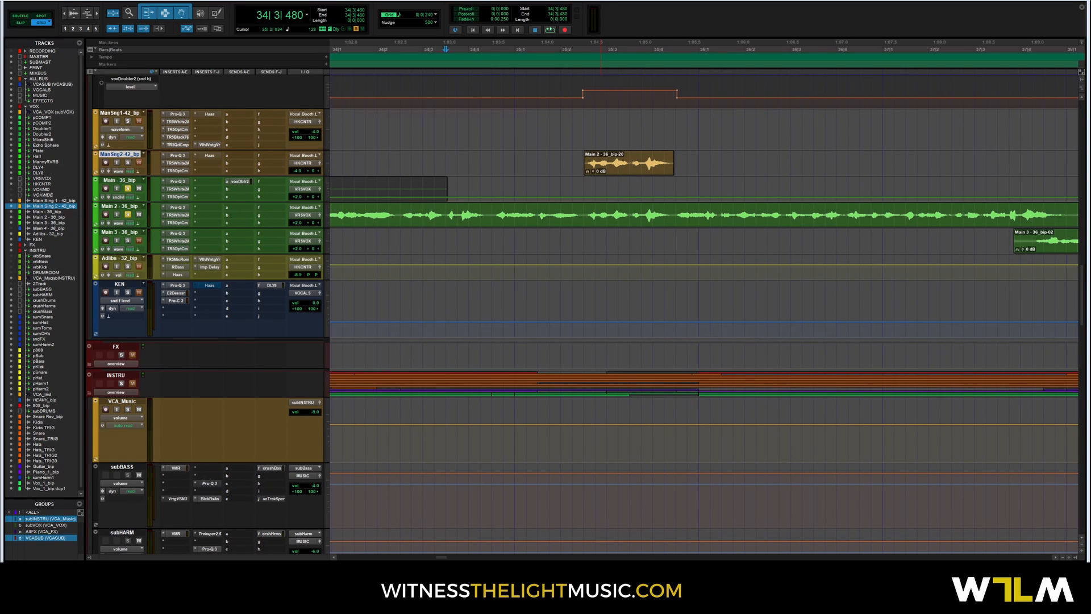
# - Play the Main 2 vocal clip from 33|4|480 through the phrase in bar 35
pyautogui.click(556, 223)
pyautogui.press('r')
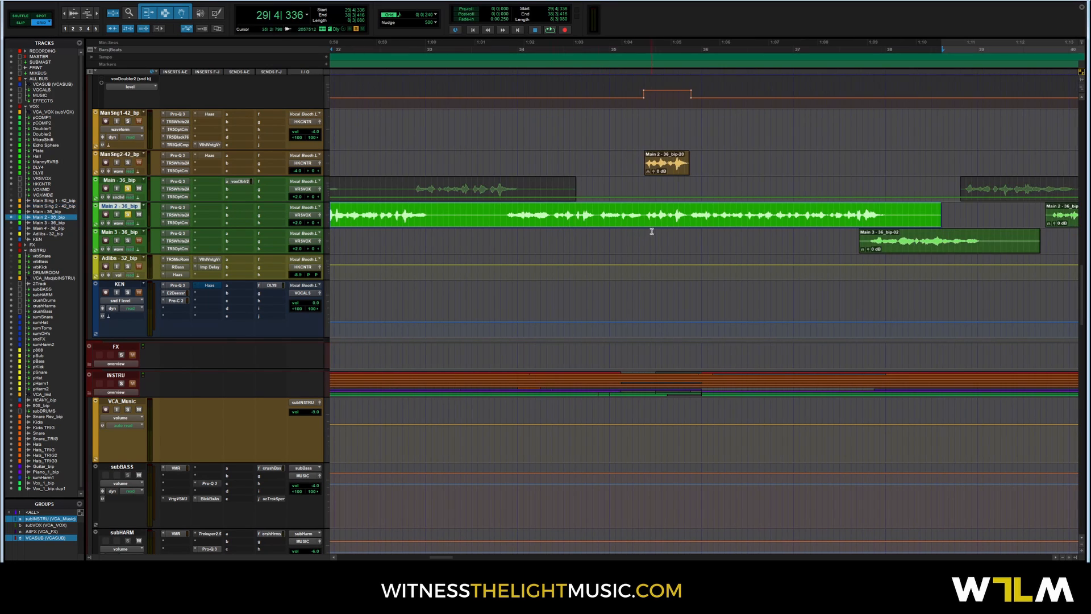
pyautogui.click(507, 205)
pyautogui.press('space')
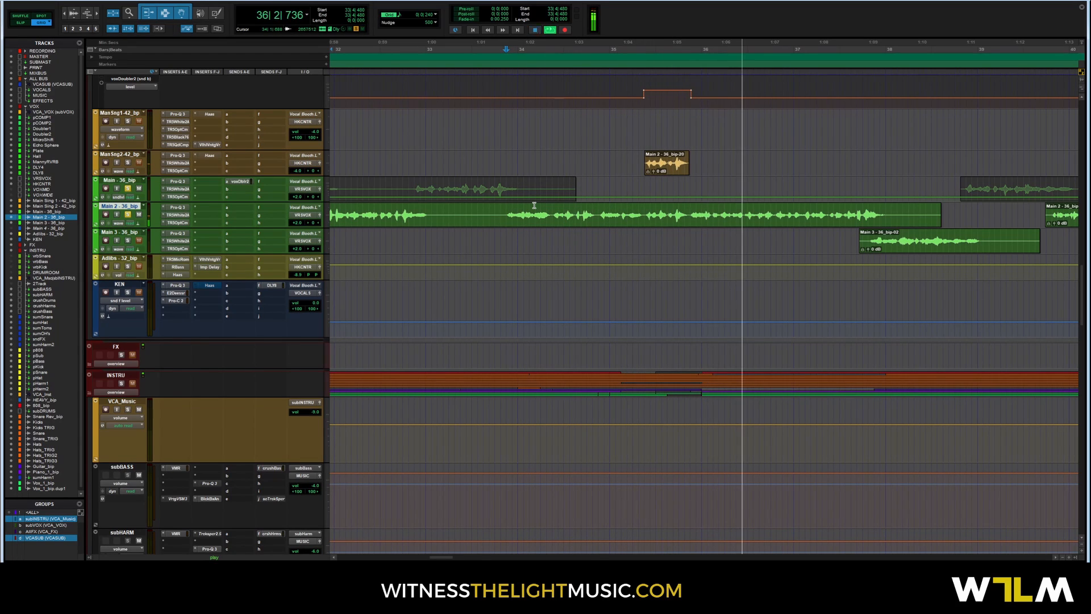
pyautogui.press('space')
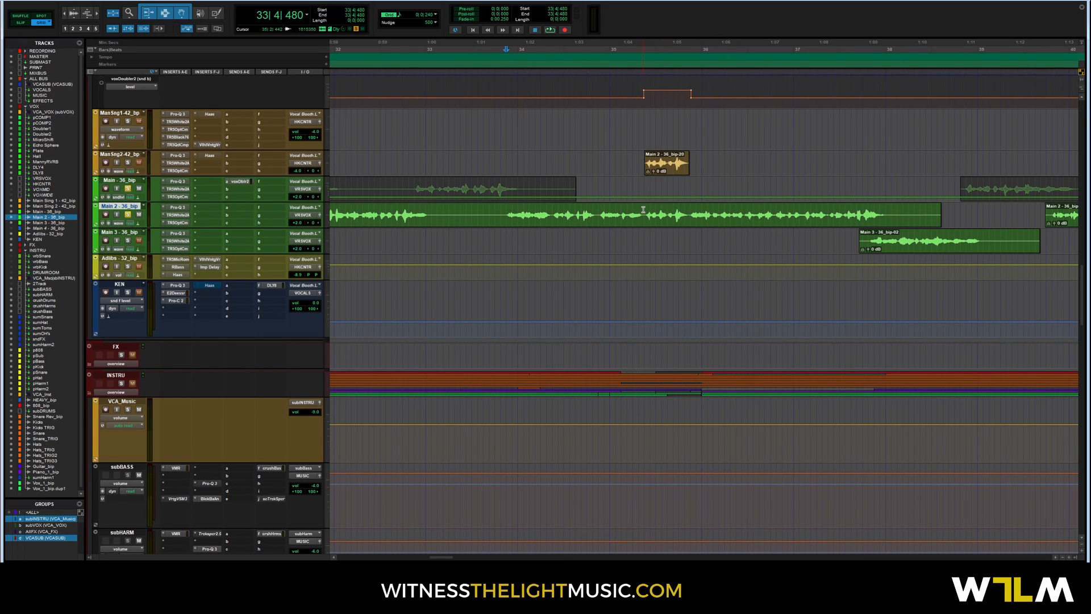
# - Select the Main 2 vocal phrase from 35|2|480 to 35|4|480, solo the Main Sing 2 track and play the selection
pyautogui.moveTo(644, 215); pyautogui.dragTo(690, 216)
pyautogui.click(128, 162)
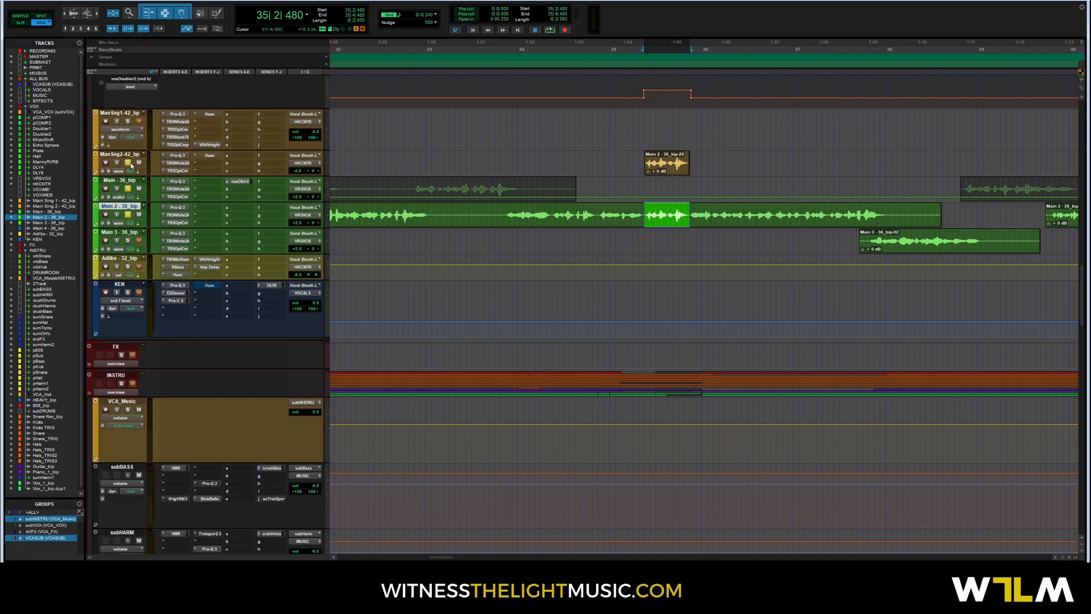
pyautogui.press('space')
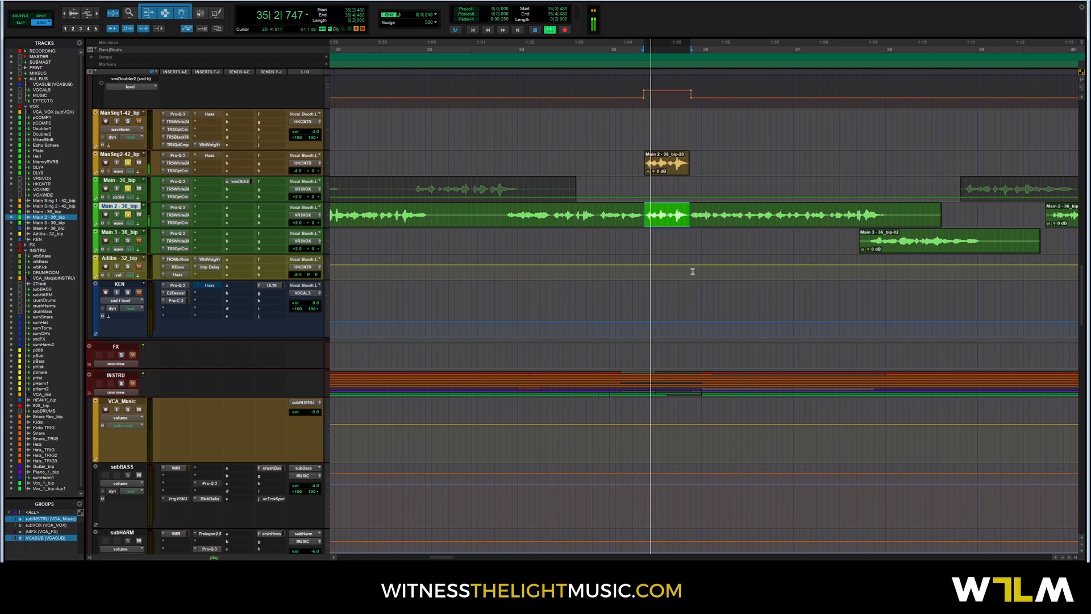
# - Open the Doubler plug-in inserted on the Doubler2 effects track
pyautogui.scroll(3, 671, 213)
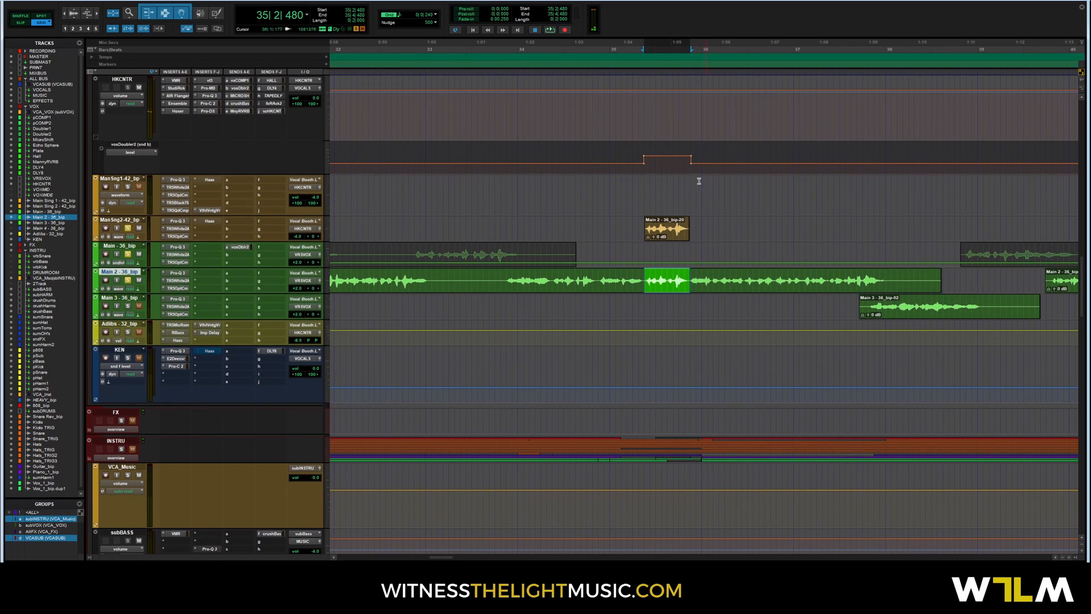
pyautogui.scroll(9, 625, 185)
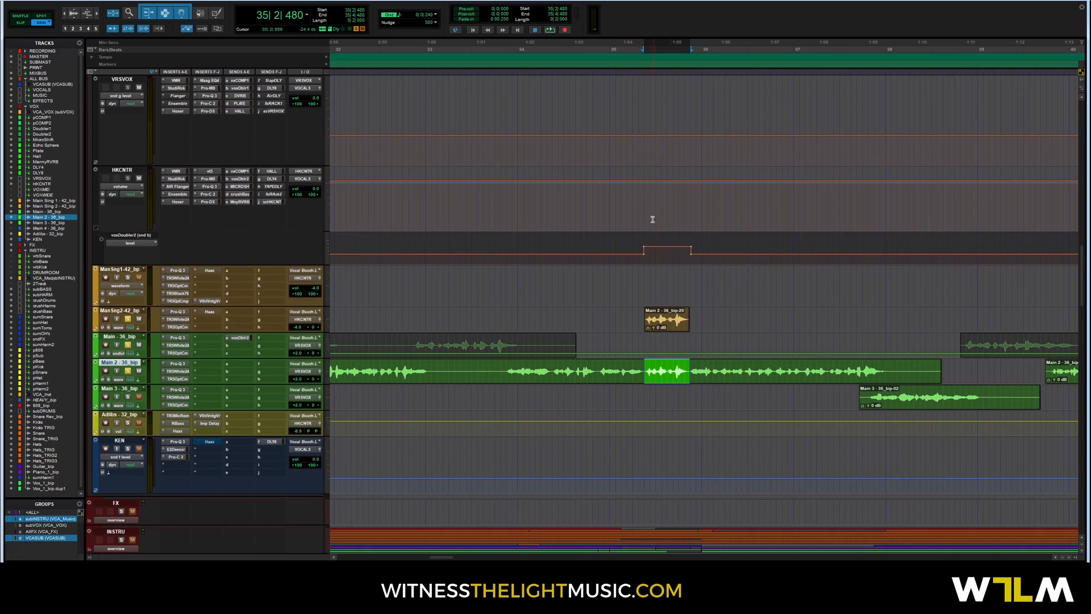
pyautogui.scroll(15, 184, 216)
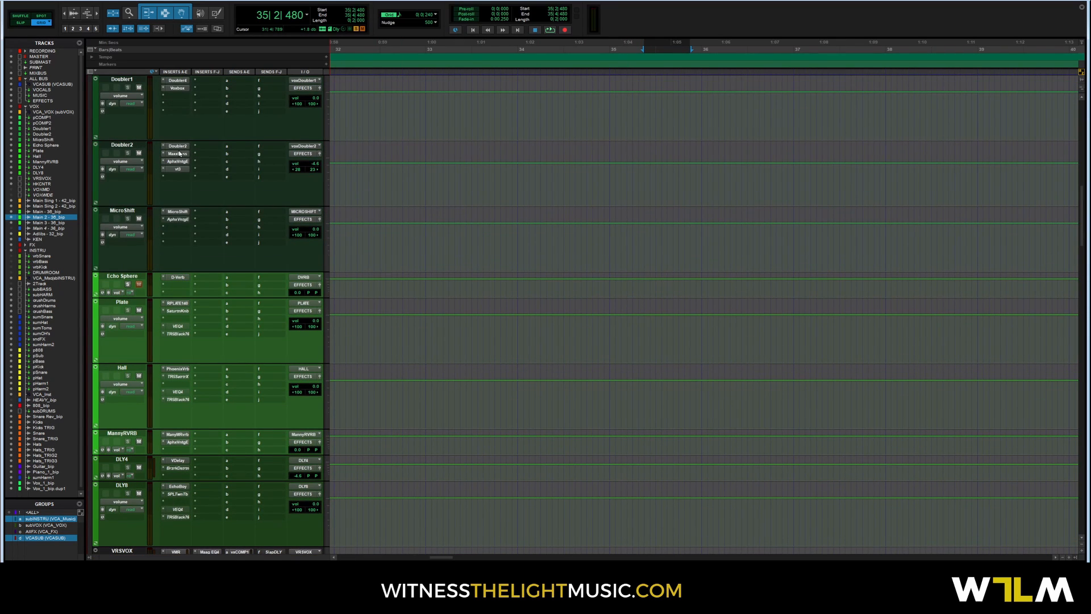
pyautogui.click(178, 148)
pyautogui.scroll(-3, 709, 319)
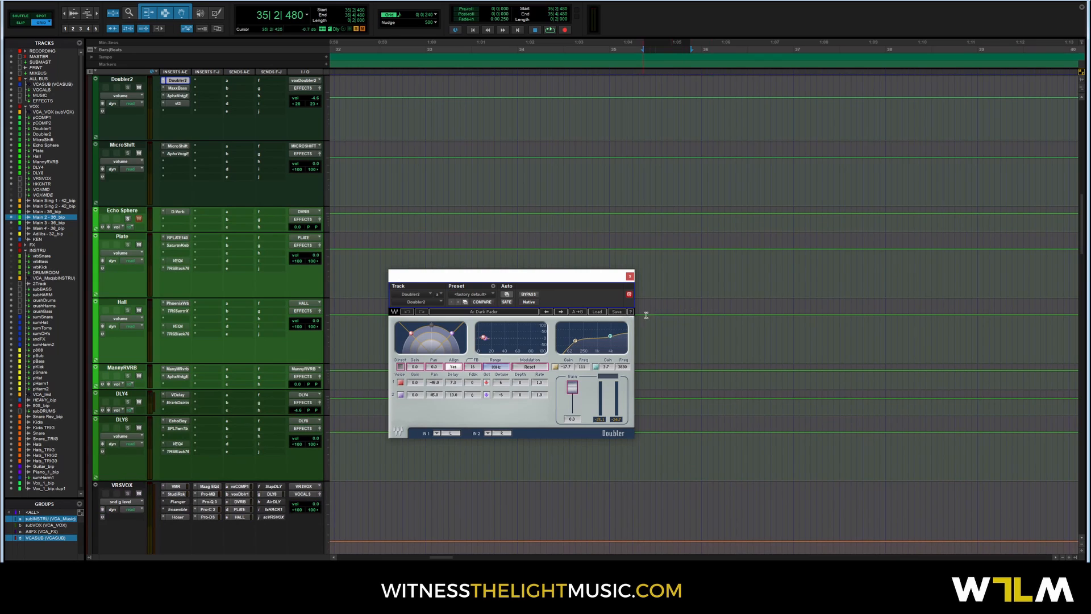
# - Play the selected vocal phrase at 35|2|480 with the Doubler settings open
pyautogui.scroll(-10, 646, 315)
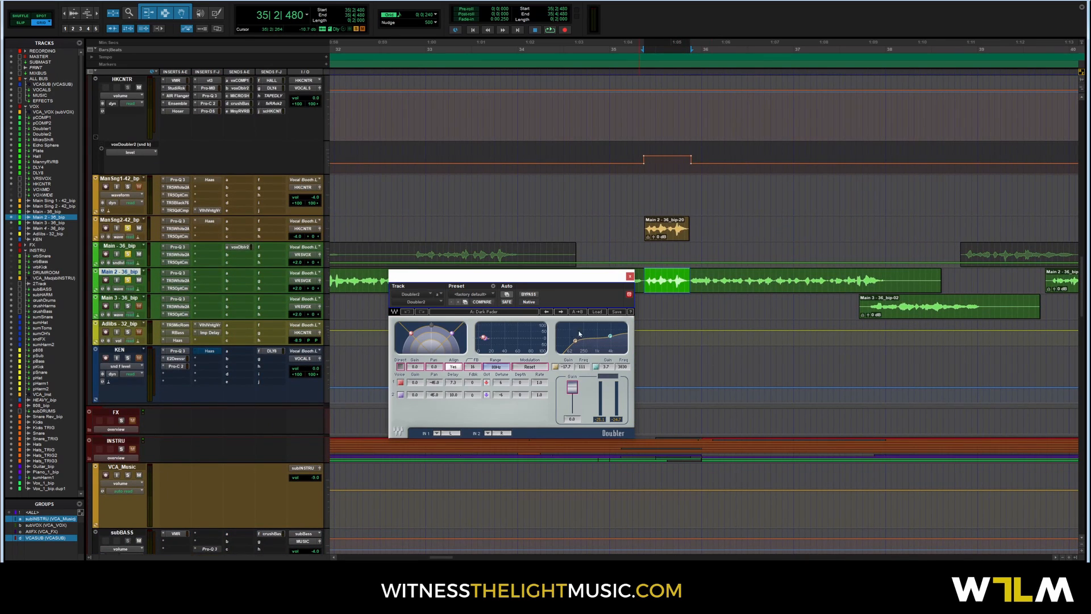
pyautogui.press('space')
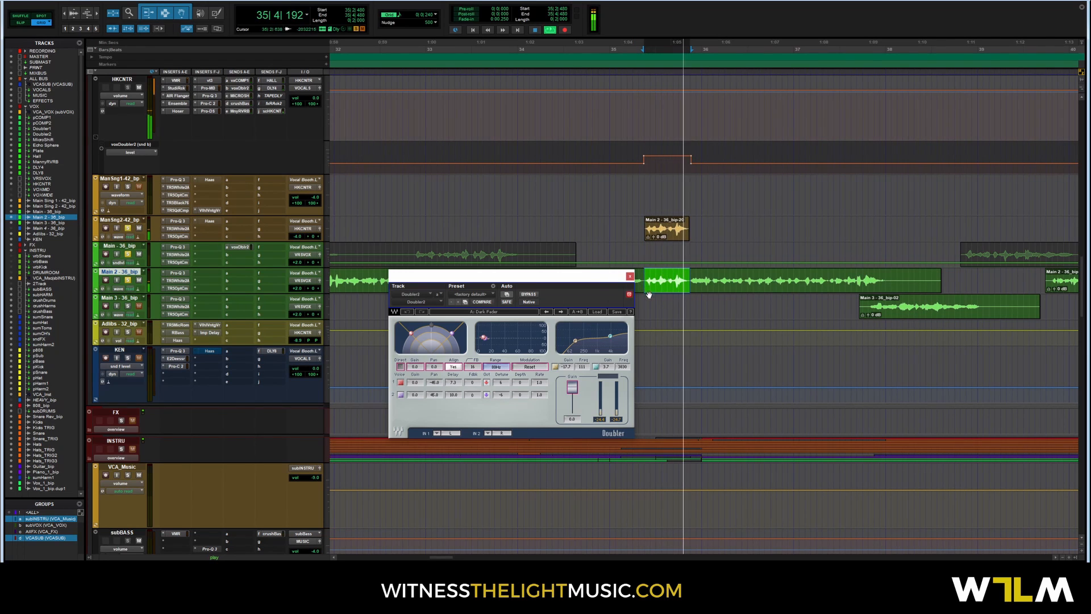
pyautogui.press('space')
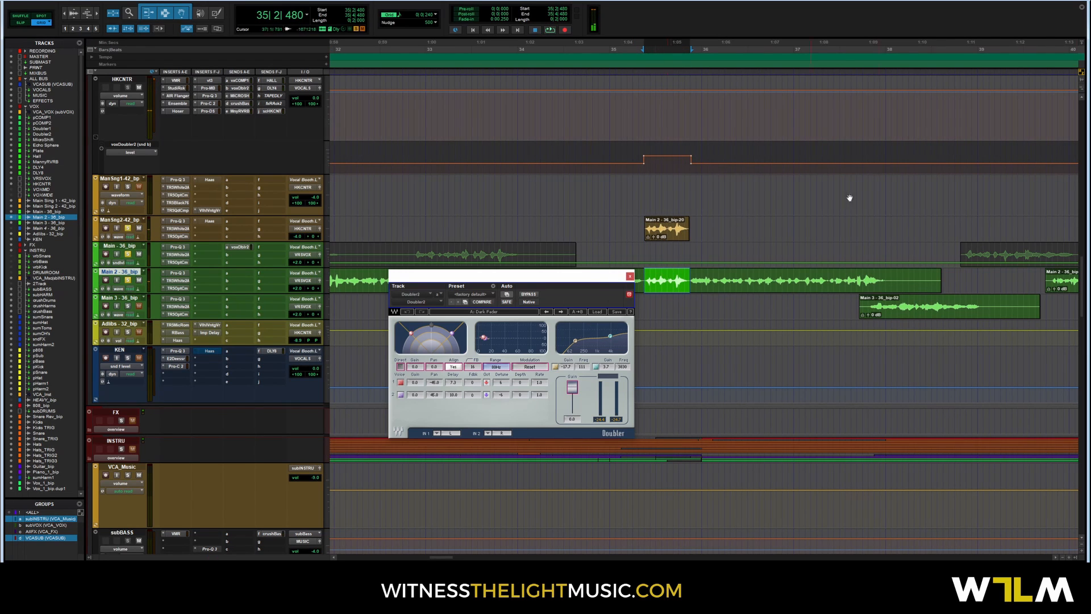
# - Go to the 808 and drum tracks and close the Doubler plug-in window
pyautogui.scroll(-5, 737, 241)
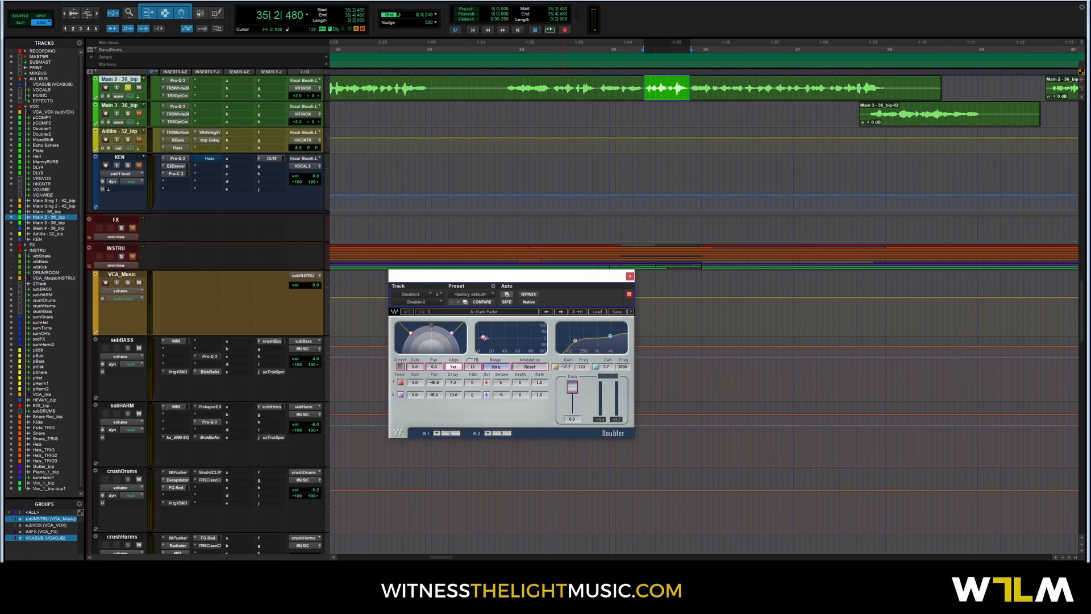
pyautogui.scroll(-7, 591, 244)
pyautogui.moveTo(561, 286); pyautogui.dragTo(638, 209)
pyautogui.scroll(-7, 591, 376)
pyautogui.scroll(-18, 600, 403)
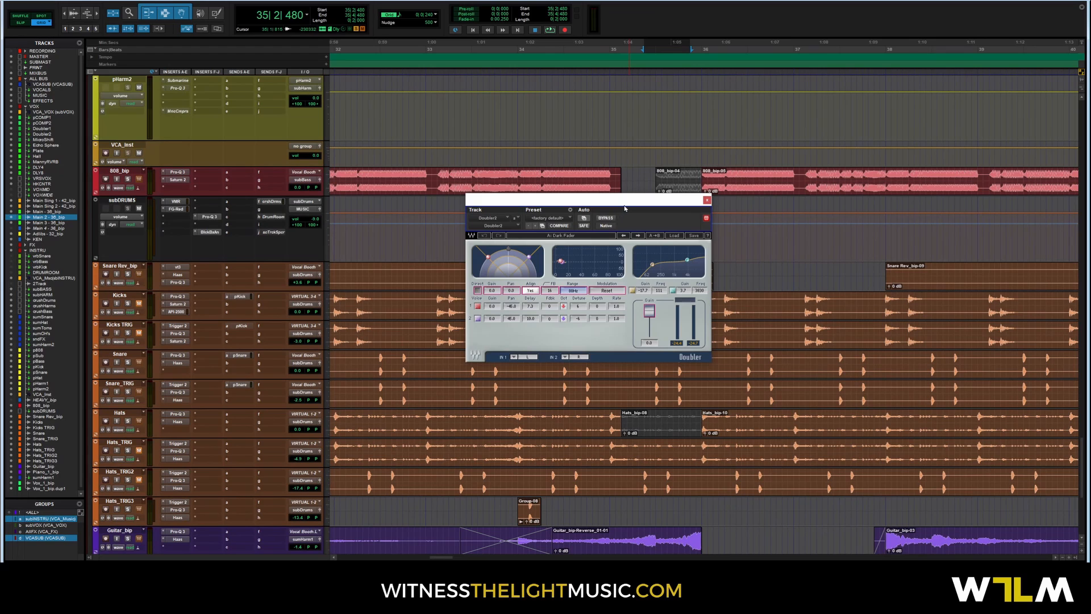
pyautogui.moveTo(626, 209); pyautogui.dragTo(617, 177)
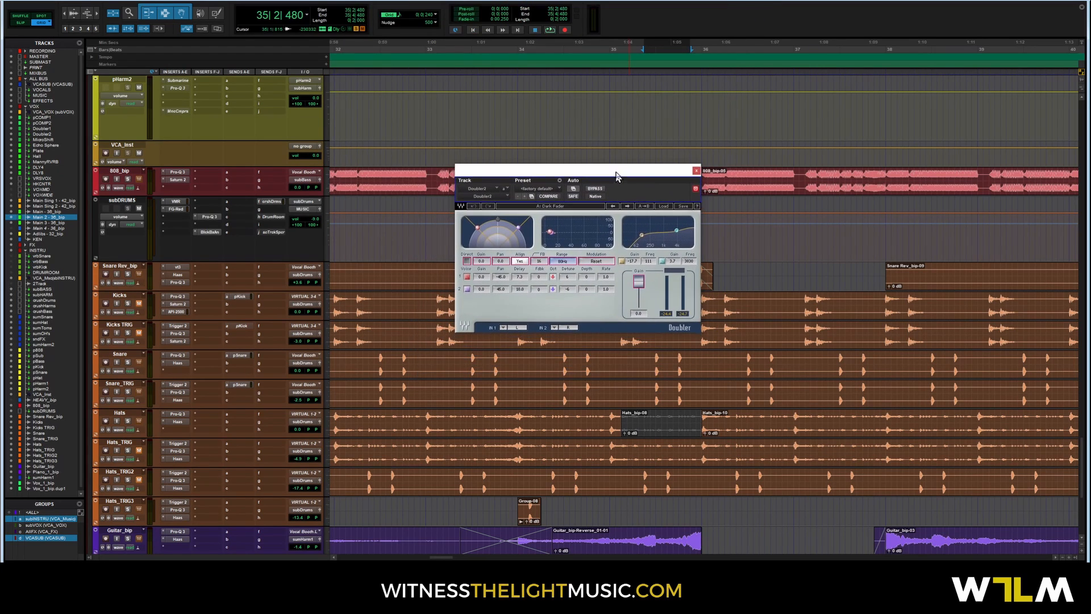
pyautogui.click(697, 171)
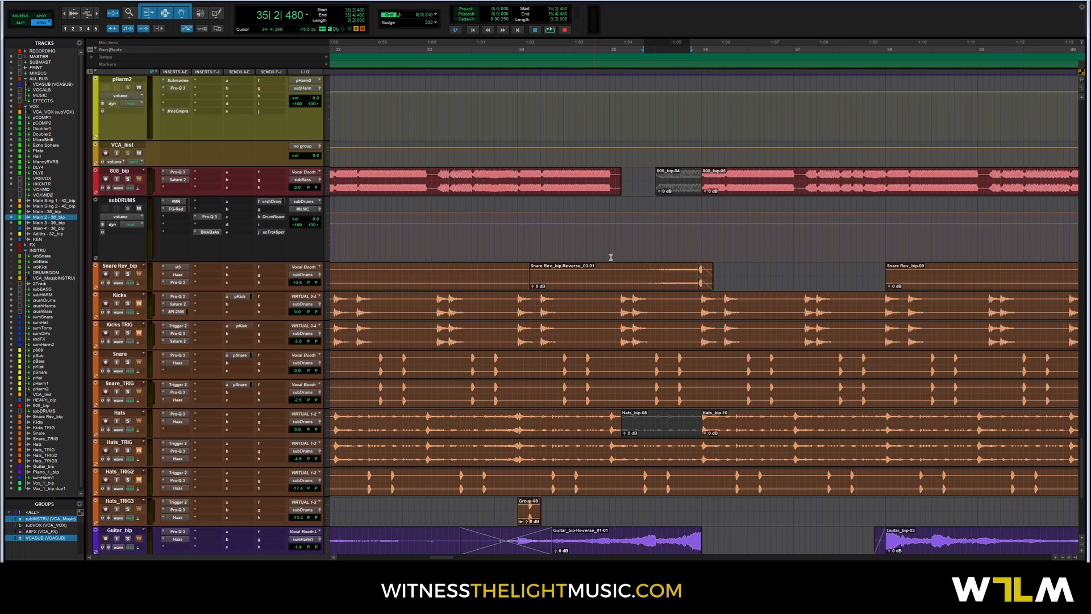
# - Solo the 808_bip track and play the range from 34|1|000 to 36|4|240 around the gap in the 808
pyautogui.click(612, 192)
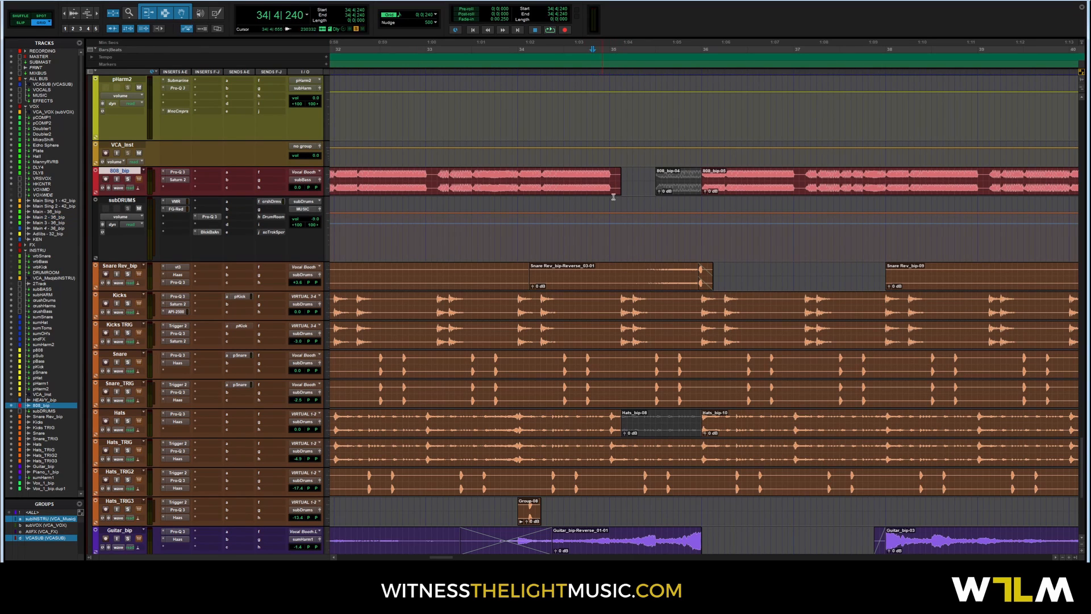
pyautogui.press('space')
pyautogui.press('space')
pyautogui.click(127, 179)
pyautogui.moveTo(516, 175); pyautogui.dragTo(778, 213)
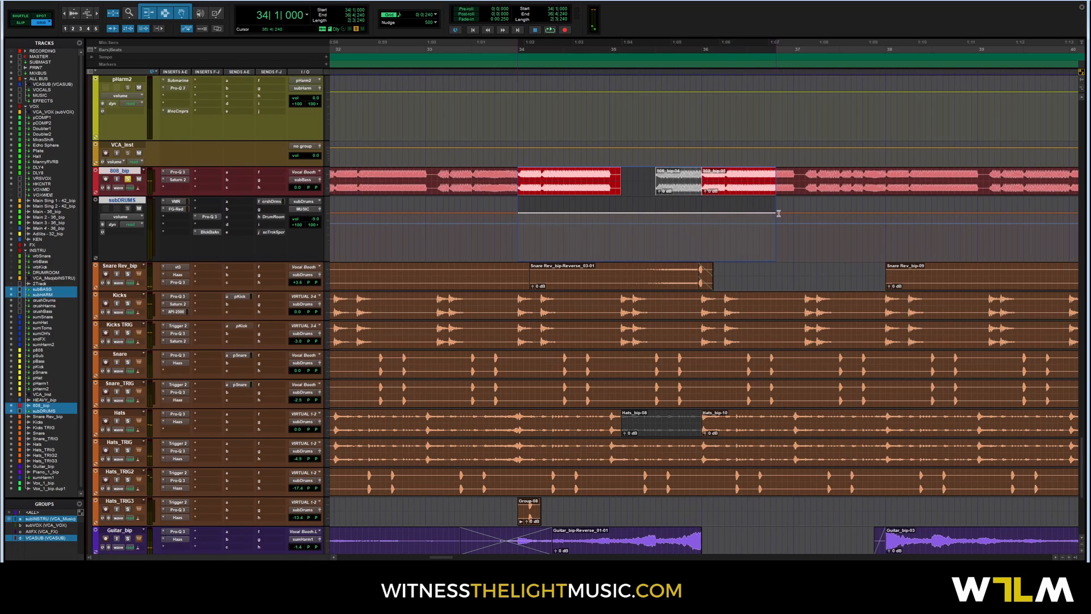
pyautogui.press('space')
# - Try to extend the start of the 808_bip-05 clip back over the gap and play the 808 without the drop
pyautogui.click(644, 175)
pyautogui.moveTo(705, 180); pyautogui.dragTo(657, 180)
pyautogui.click(553, 177)
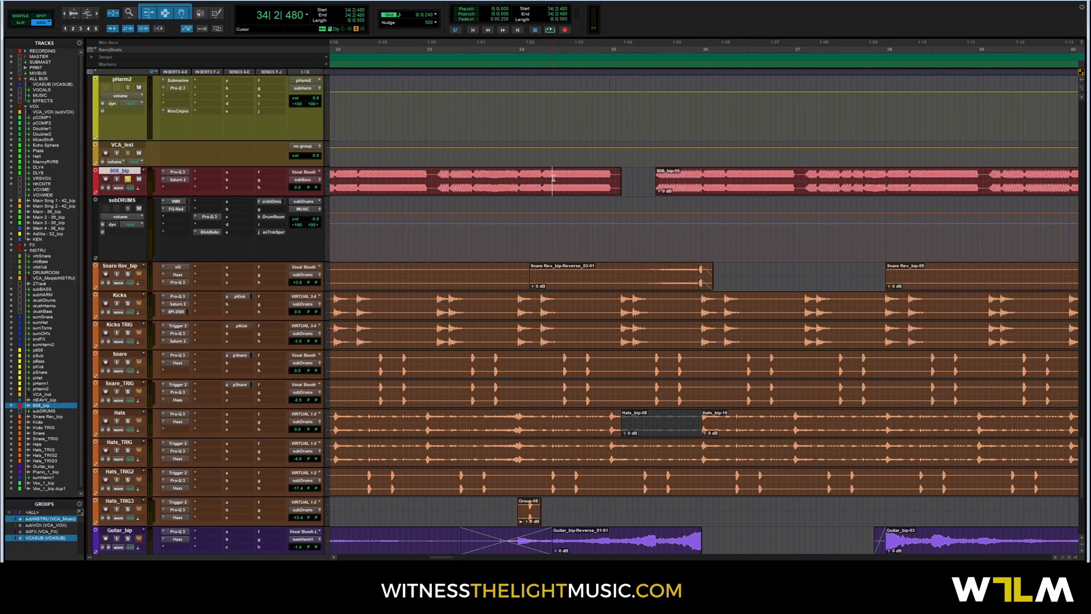
pyautogui.press('space')
pyautogui.moveTo(657, 181); pyautogui.dragTo(606, 182)
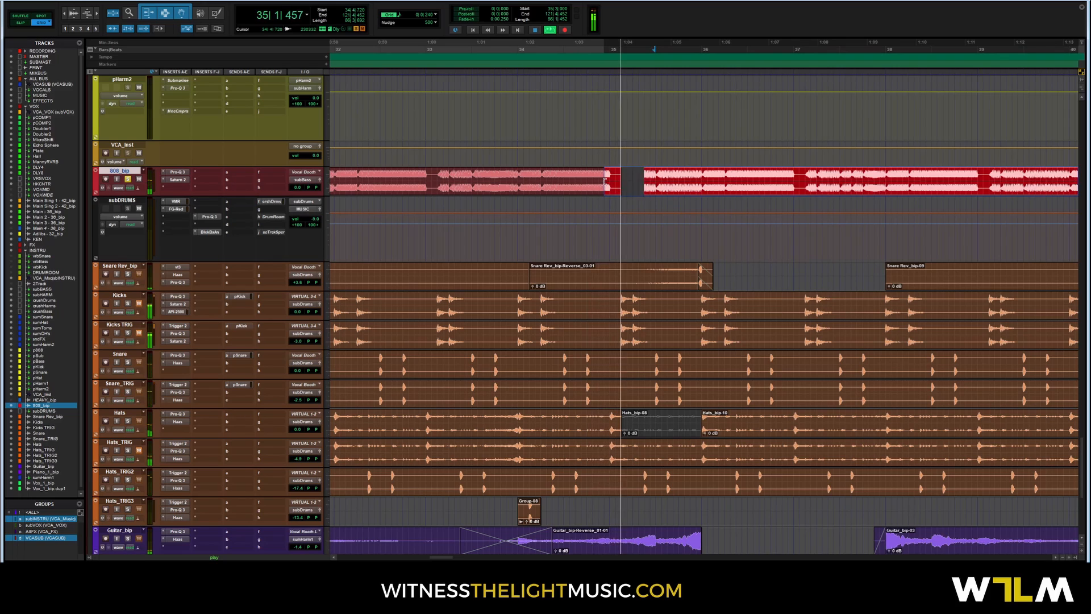
pyautogui.click(581, 182)
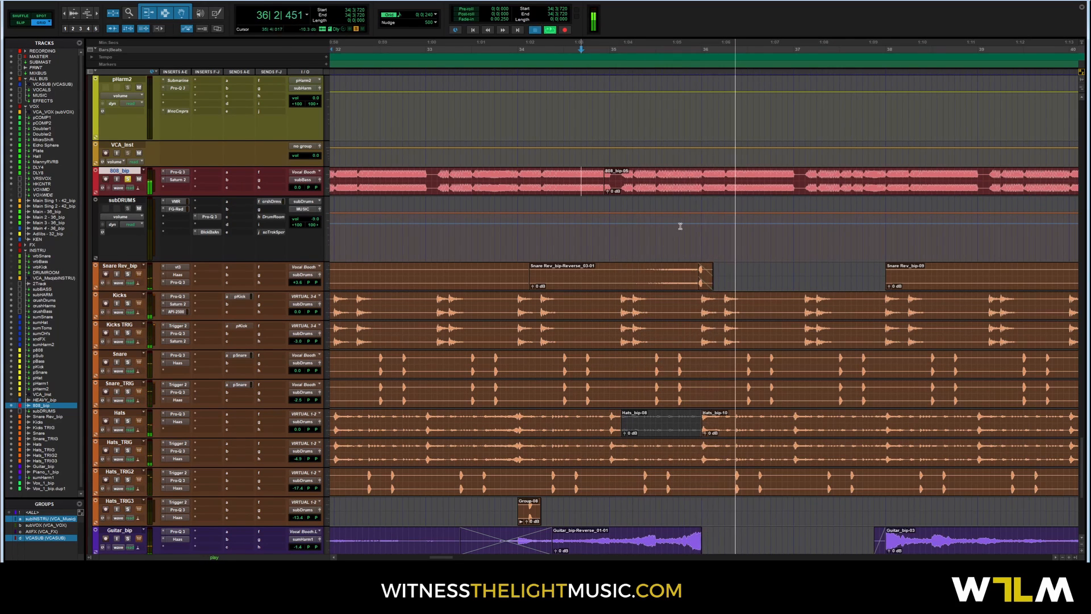
pyautogui.press('space')
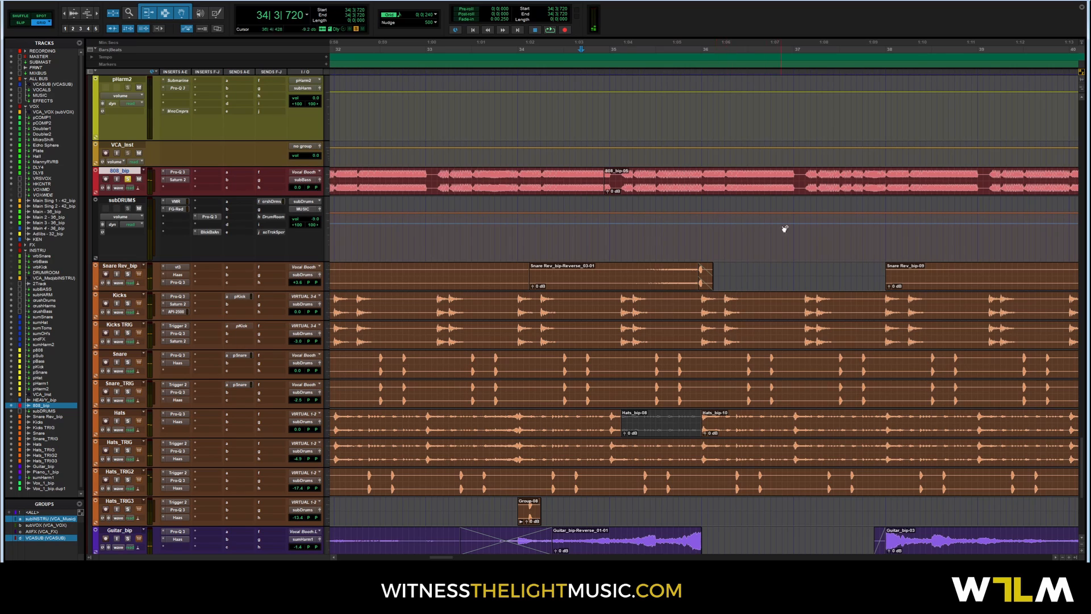
# - Undo both extensions of the 808_bip-05 clip and place the cursor just before the gap in the 808
pyautogui.hotkey('ctrl', 'z')
pyautogui.hotkey('ctrl', 'z')
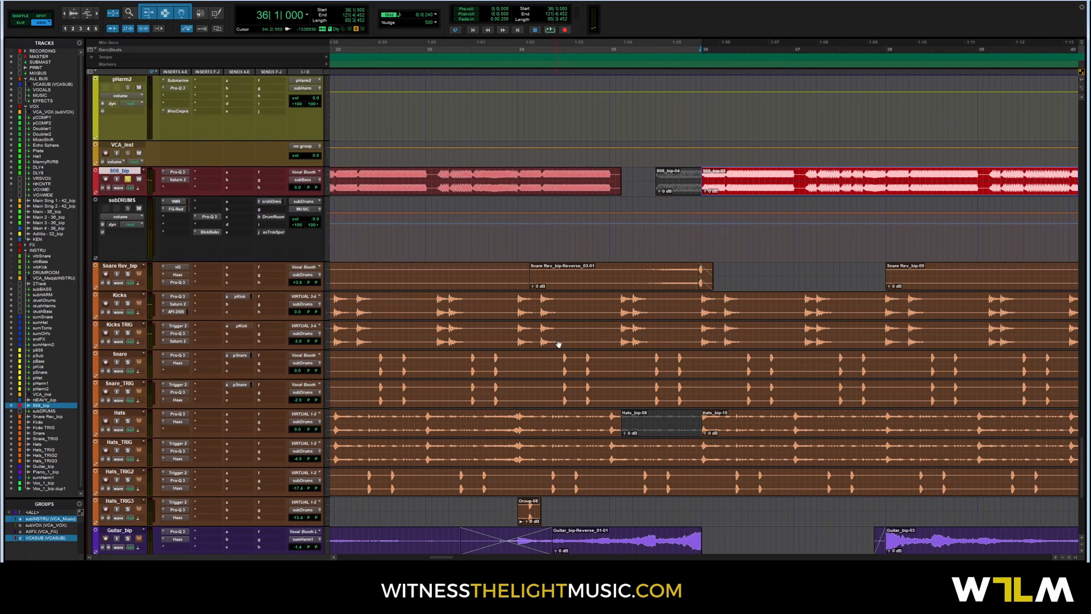
pyautogui.click(582, 173)
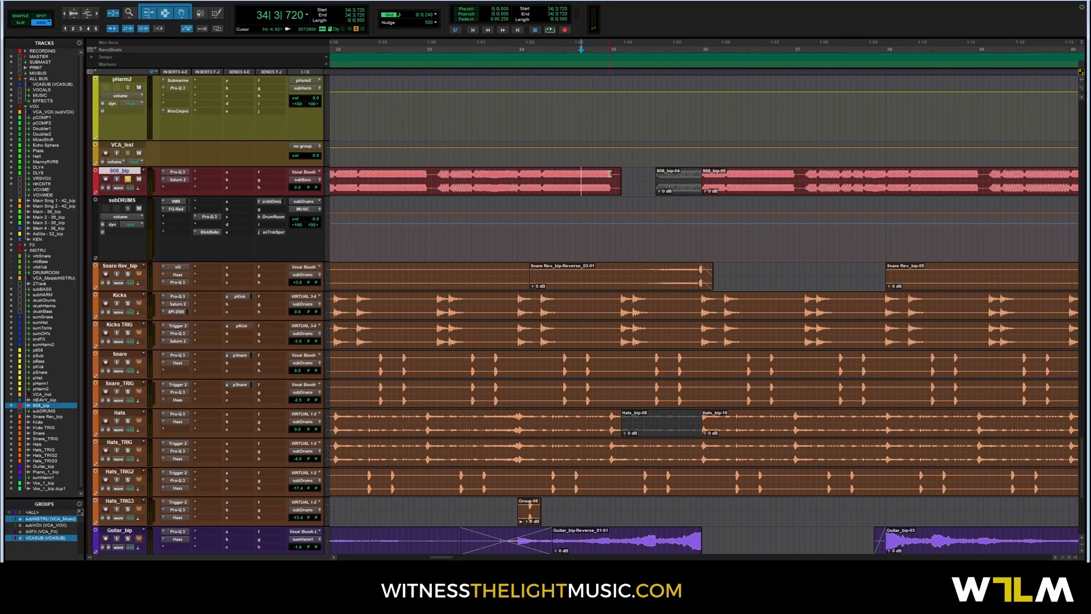
pyautogui.click(610, 173)
# - Mark the reversed snare swell on the Snare Rev_bip track from about bar 35 into bar 36
pyautogui.click(612, 268)
pyautogui.moveTo(611, 268); pyautogui.dragTo(739, 281)
pyautogui.click(552, 272)
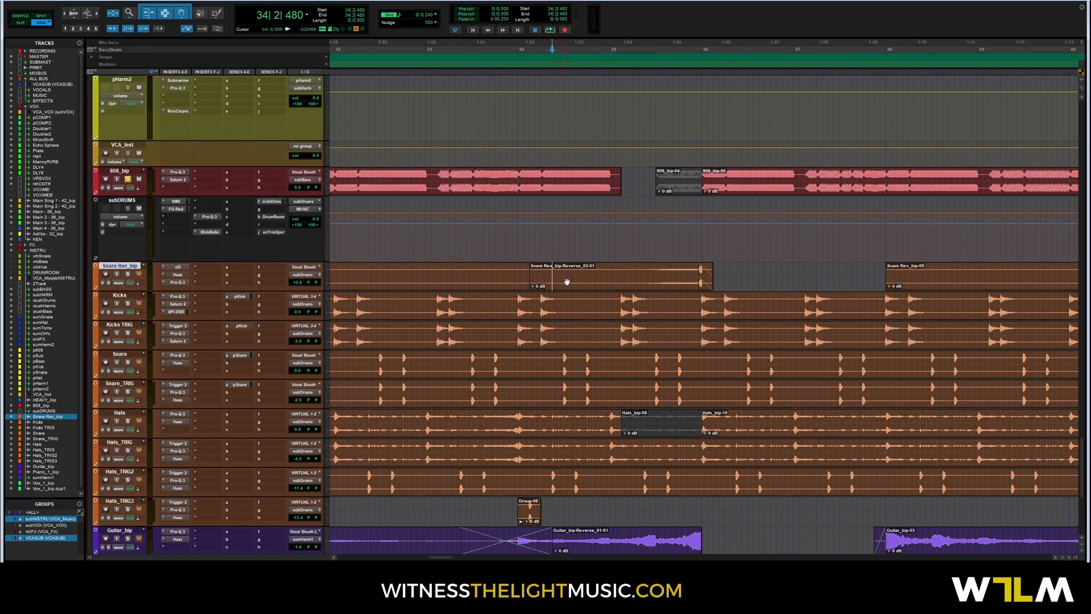
# - Separate the last snare hit before bar 42 on the Snare Rev_bip track and move it to 36|4|000
pyautogui.hotkey('ctrl', '[')
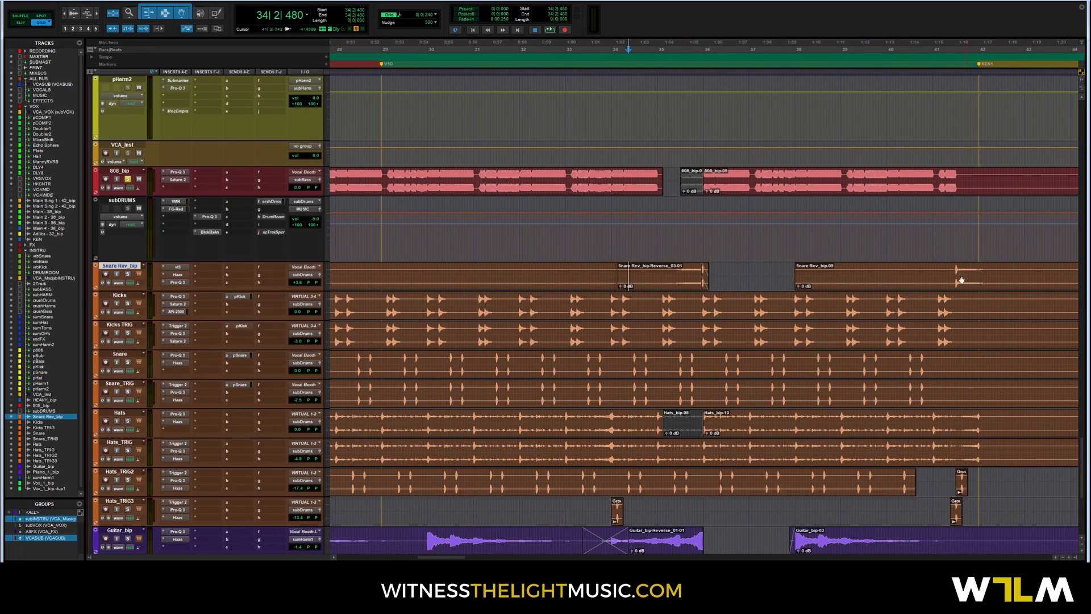
pyautogui.hotkey('ctrl', '[')
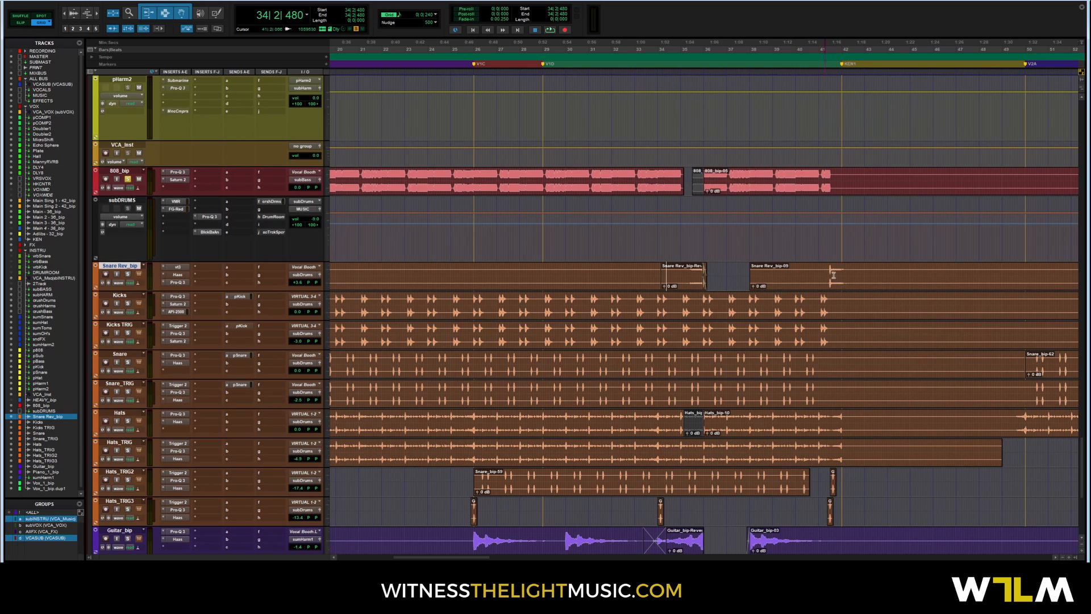
pyautogui.moveTo(827, 276); pyautogui.dragTo(742, 281)
pyautogui.hotkey('ctrl', 'e')
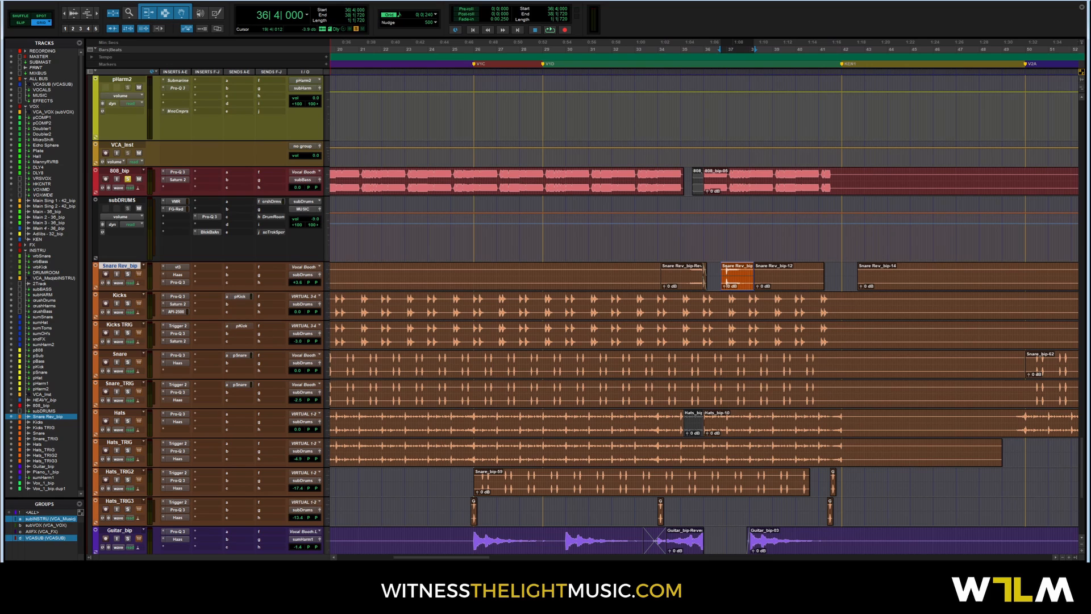
# - Render the separated snare hit at 36|4|000 with the AudioSuite Reverse process and close the AudioSuite window
pyautogui.click(112, 1)
pyautogui.moveTo(143, 159)
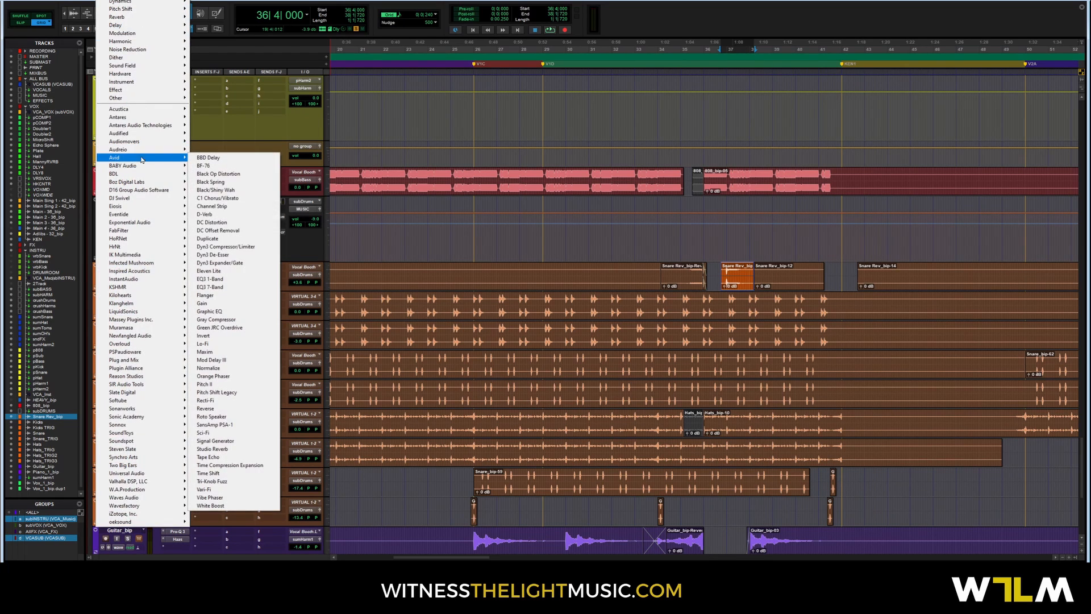
pyautogui.click(205, 408)
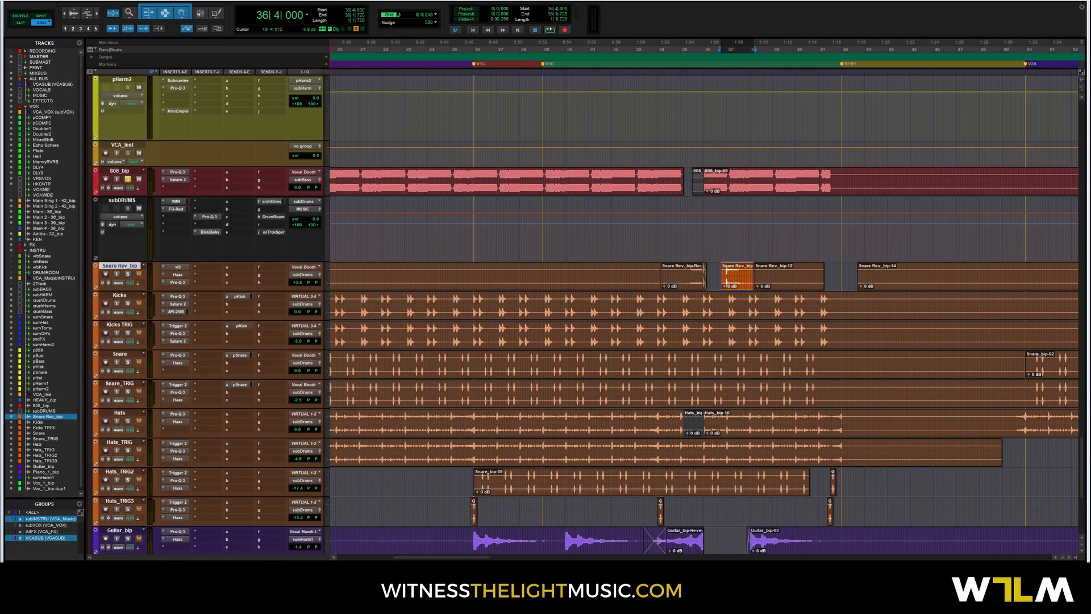
pyautogui.moveTo(512, 329); pyautogui.dragTo(552, 229)
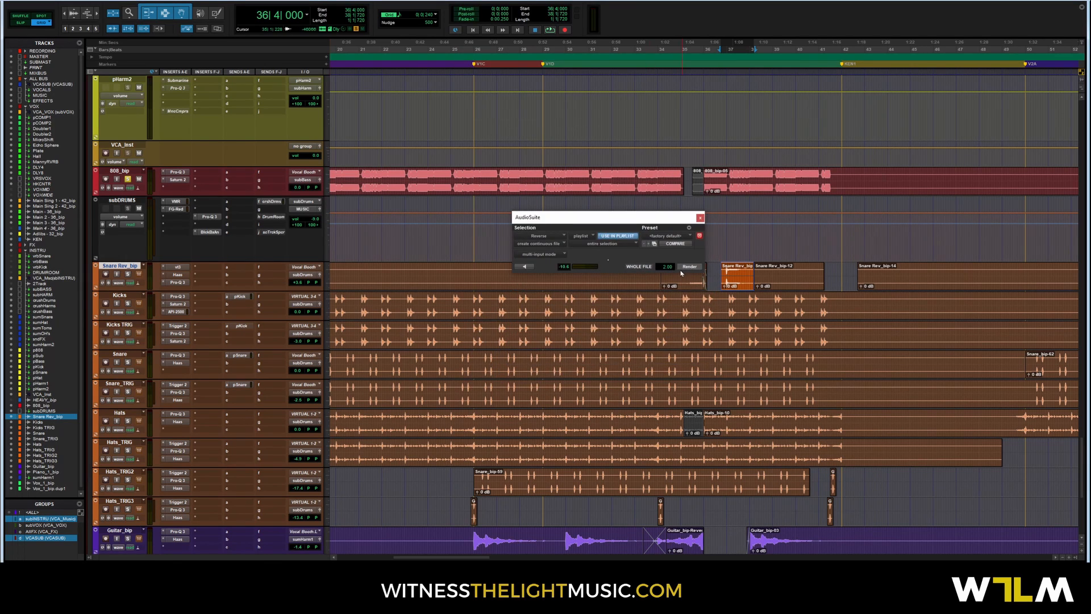
pyautogui.click(701, 219)
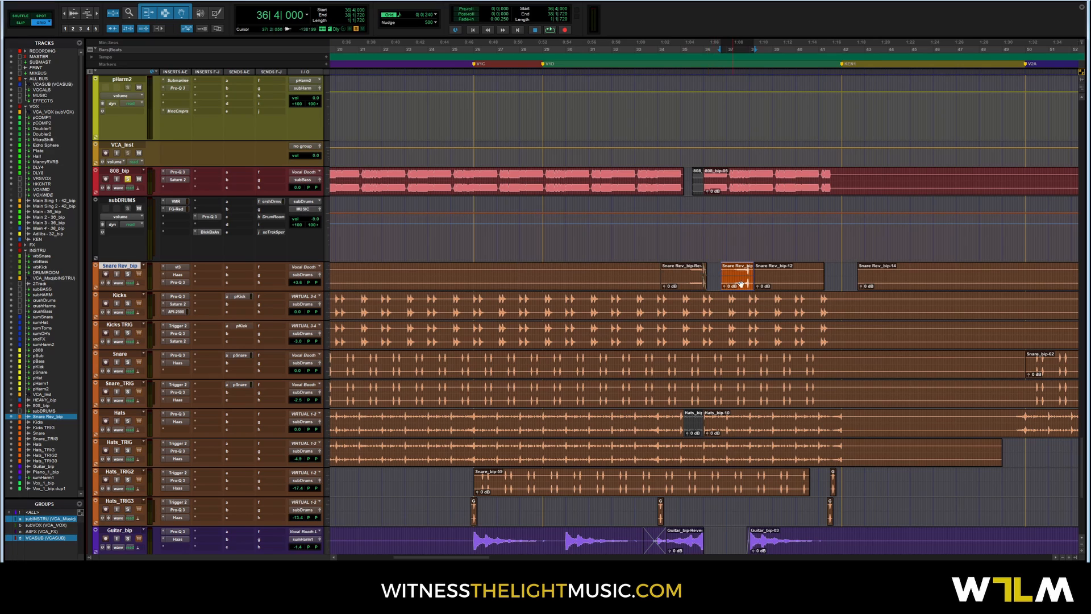
# - Delete the reversed snare clip at 36|4|000 from the Snare Rev_bip track
pyautogui.click(696, 284)
pyautogui.moveTo(697, 288); pyautogui.dragTo(739, 284)
pyautogui.press('Delete')
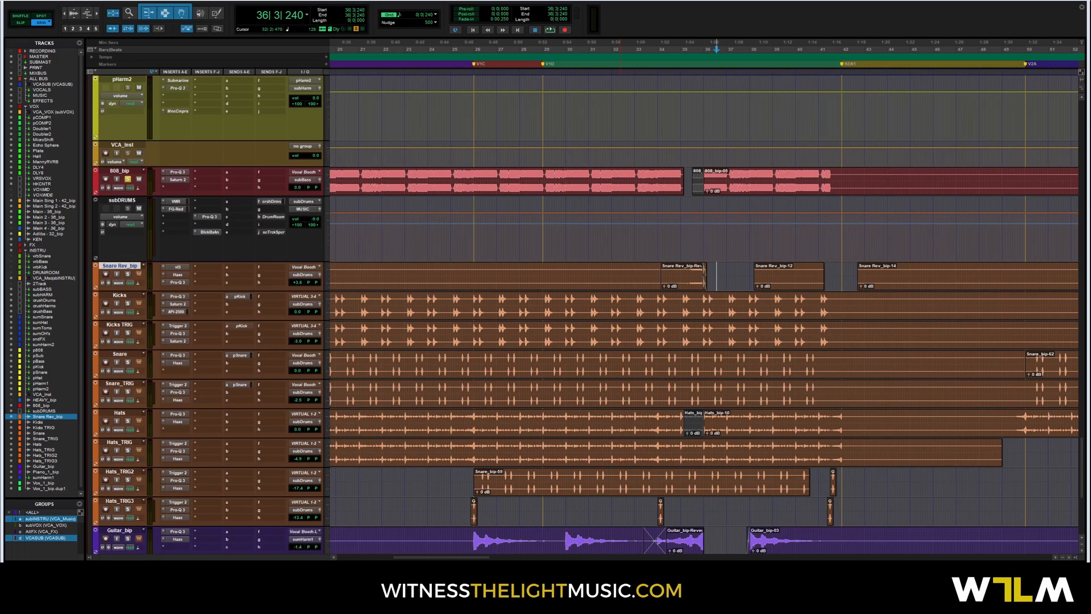
# - Select the original reversed snare clip starting at 34|1|480 and solo the Snare Rev_bip track
pyautogui.scroll(-5, 751, 273)
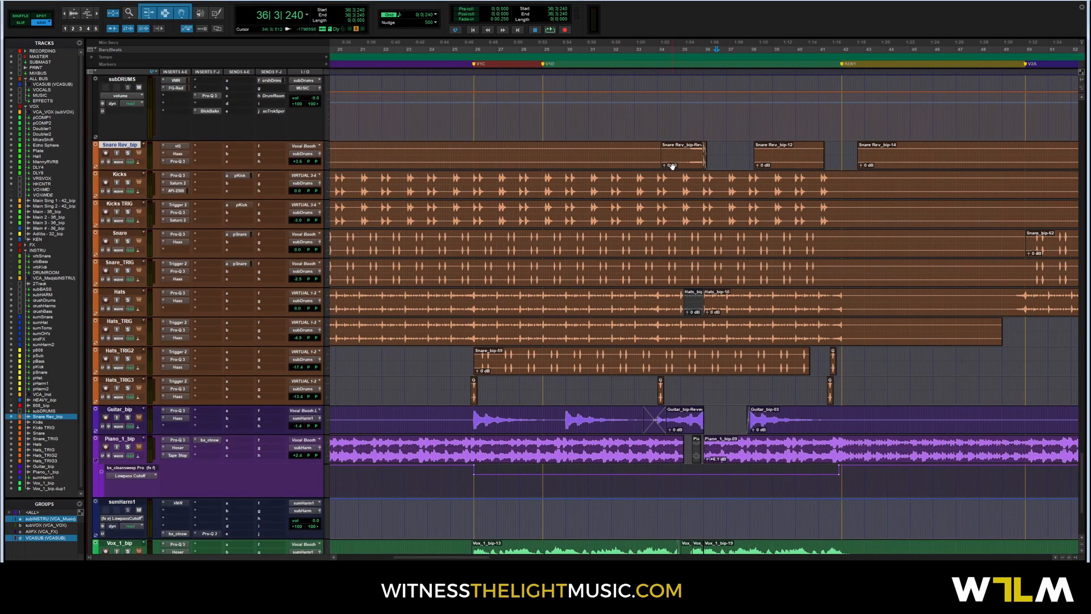
pyautogui.click(682, 159)
pyautogui.click(128, 154)
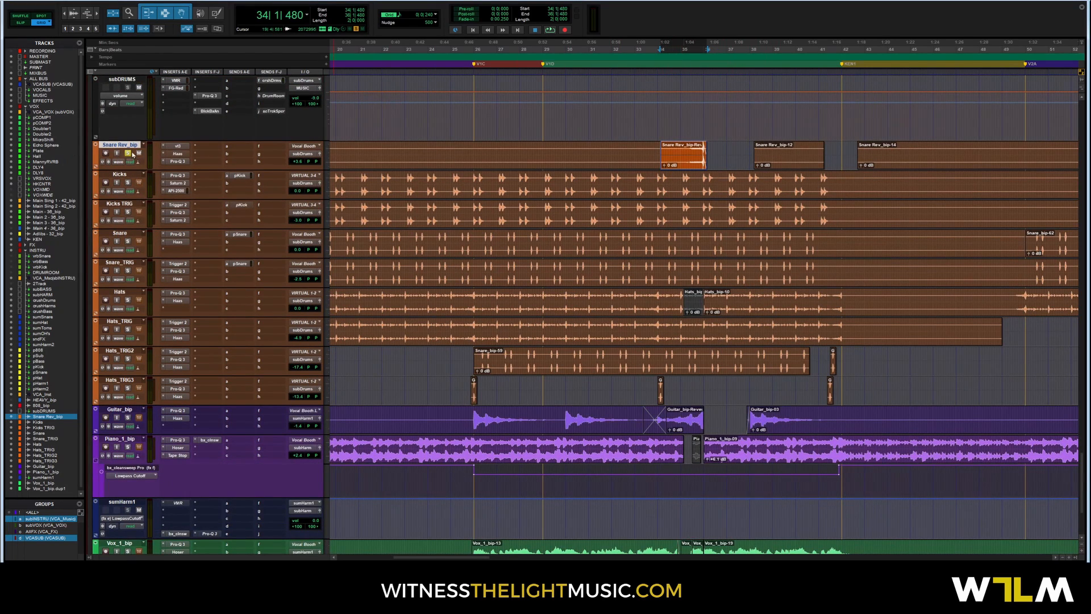
# - Play the soloed reversed snare on the Snare Rev_bip track from 34|1|000
pyautogui.hscroll(3, 599, 285)
pyautogui.scroll(2, 642, 276)
pyautogui.press('t')
pyautogui.press('t')
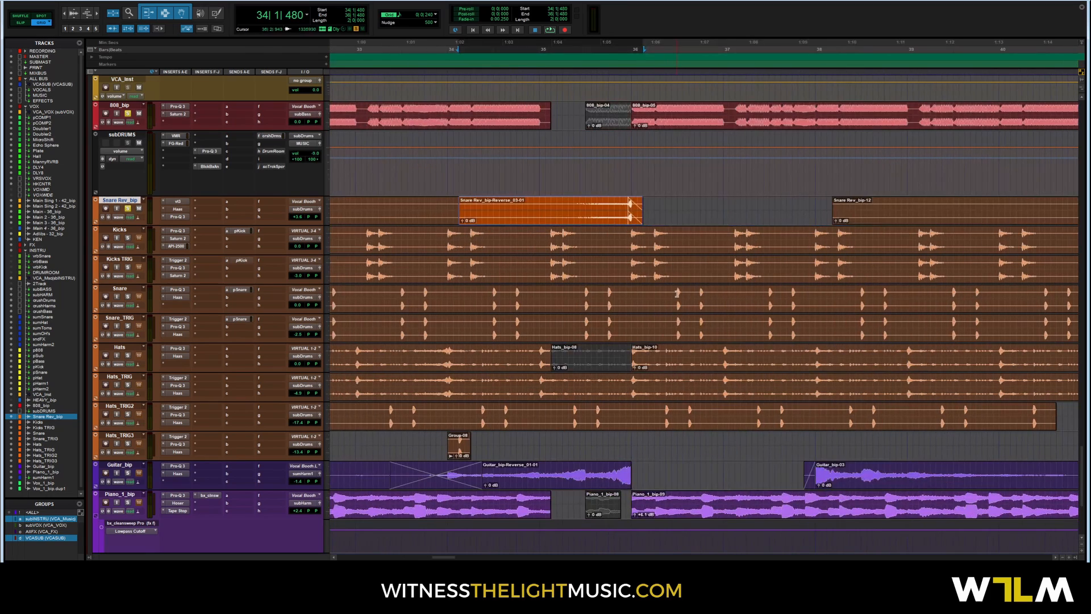
pyautogui.click(448, 207)
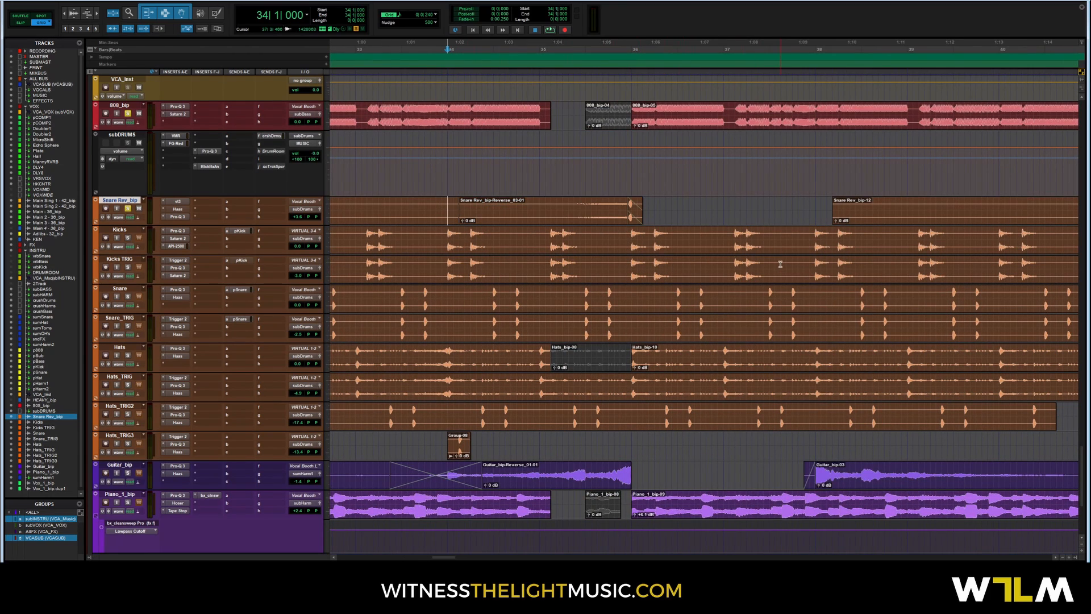
pyautogui.press('space')
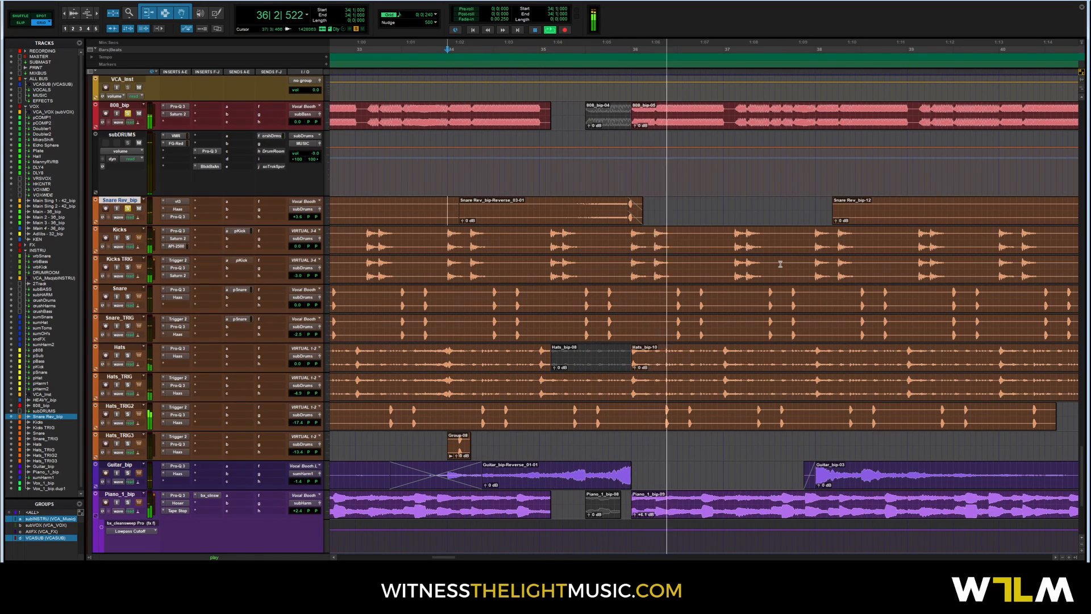
pyautogui.press('space')
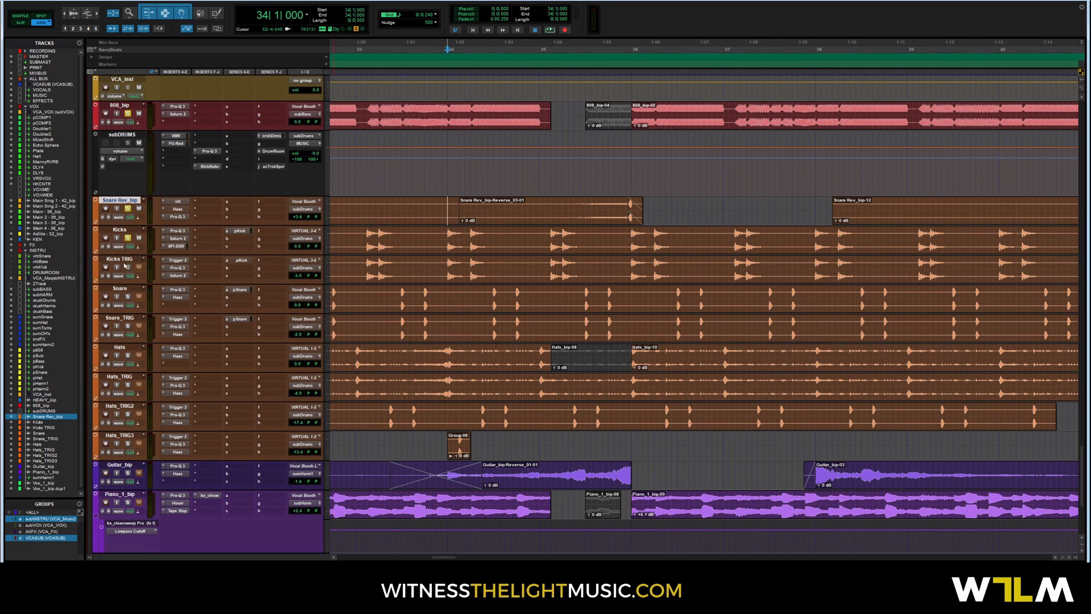
# - Solo the remaining drum tracks from Kicks through Hats_TRIG3 alongside Snare Rev_bip
pyautogui.click(127, 267)
pyautogui.click(127, 326)
pyautogui.click(128, 386)
pyautogui.click(128, 443)
# - Select the drum tracks from Snare Rev_bip to Hats_TRIG2 over the section starting at 34|1|000 and play the selection twice
pyautogui.moveTo(450, 213); pyautogui.dragTo(648, 416)
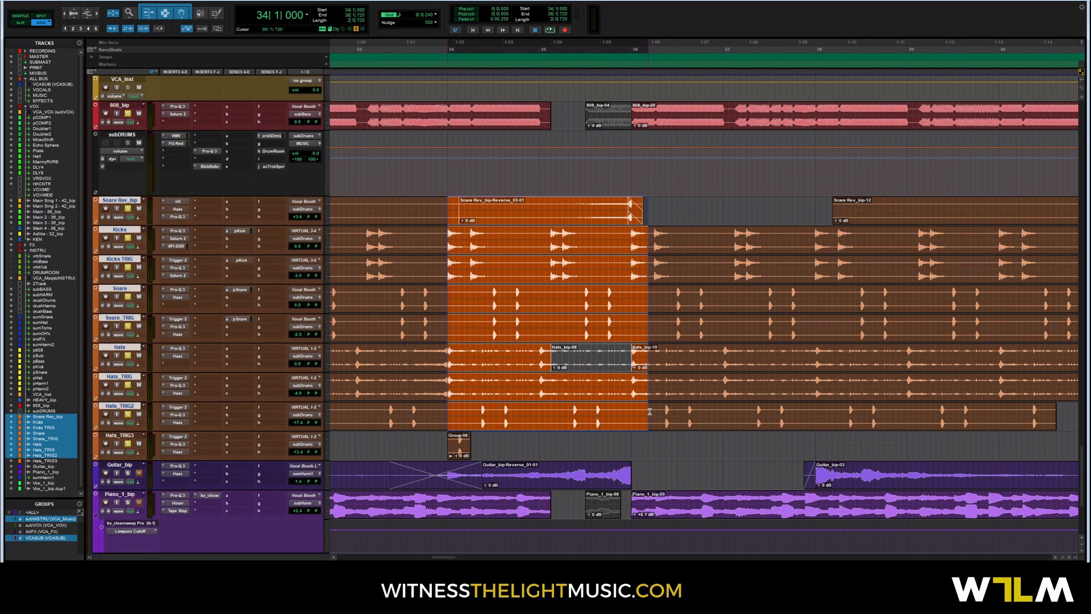
pyautogui.press('space')
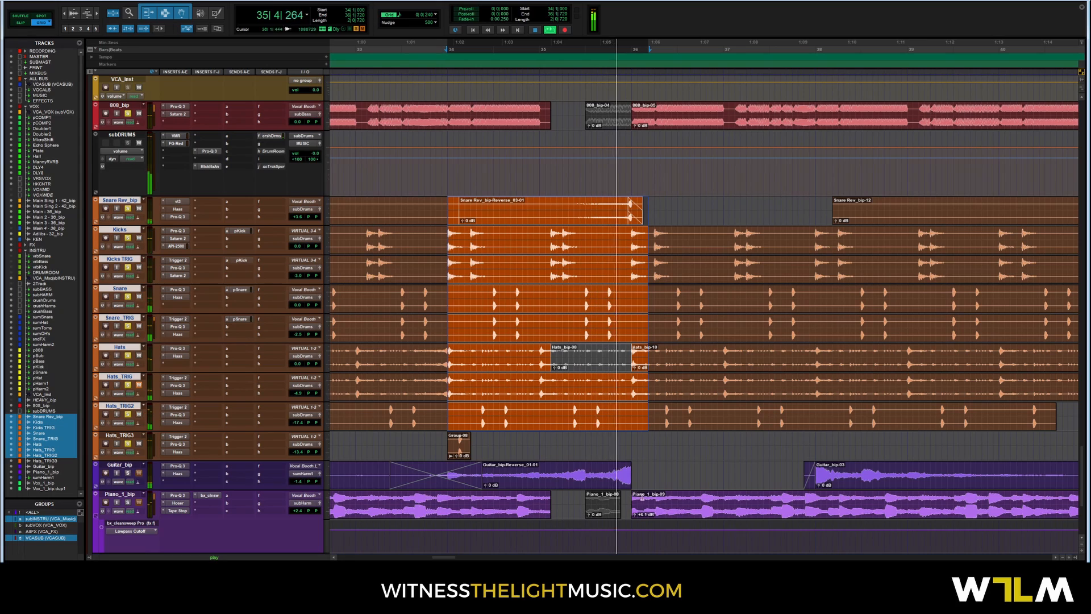
pyautogui.press('space')
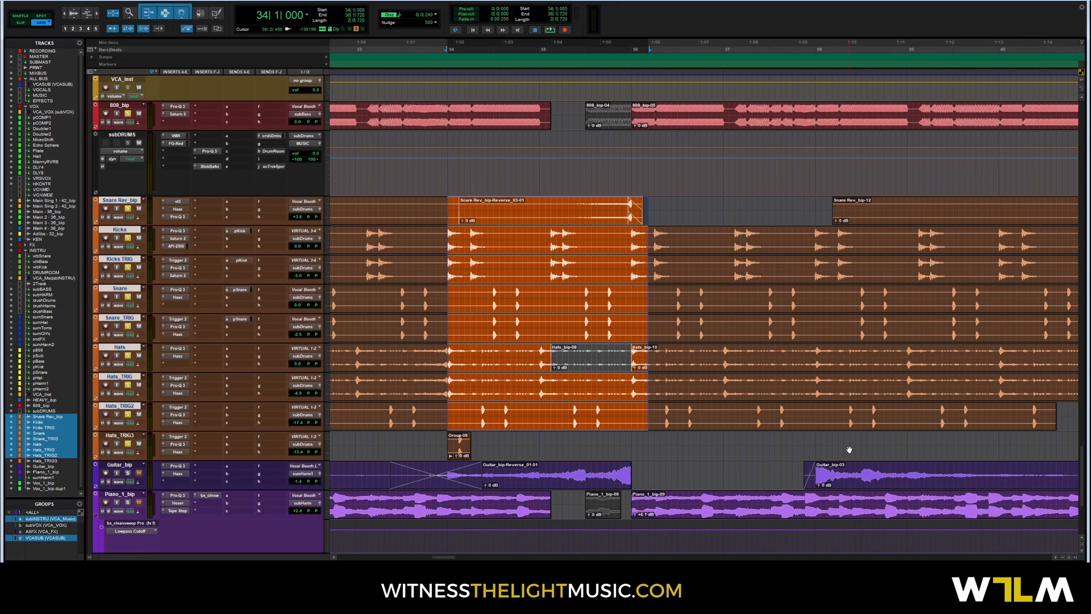
pyautogui.press('space')
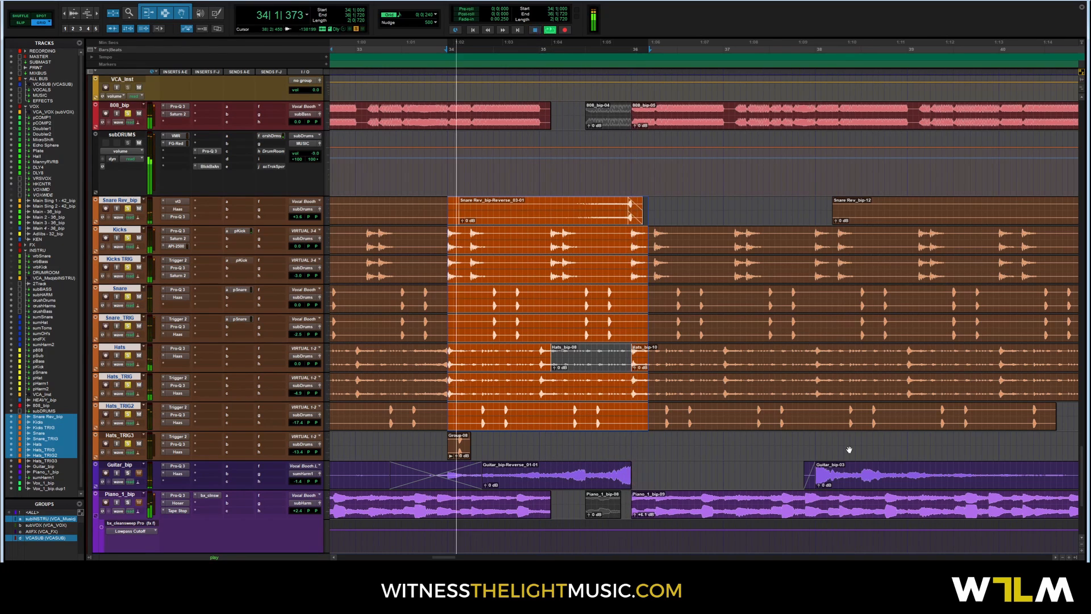
pyautogui.press('space')
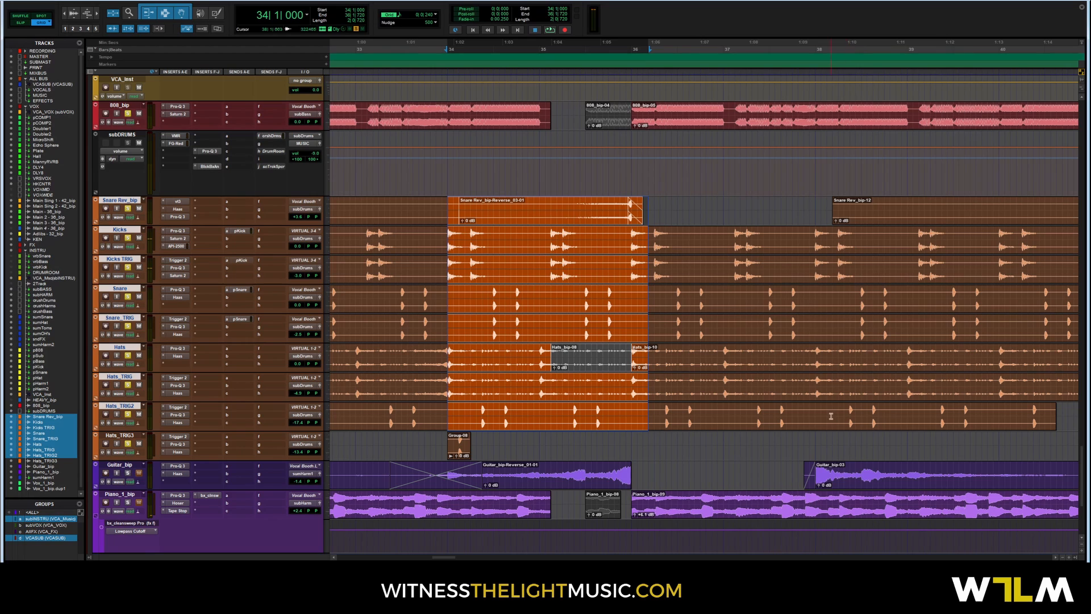
# - Try shifting the Guitar_bip-03 clip earlier to 37|3|720 on the Guitar_bip track and undo the move
pyautogui.scroll(-5, 587, 250)
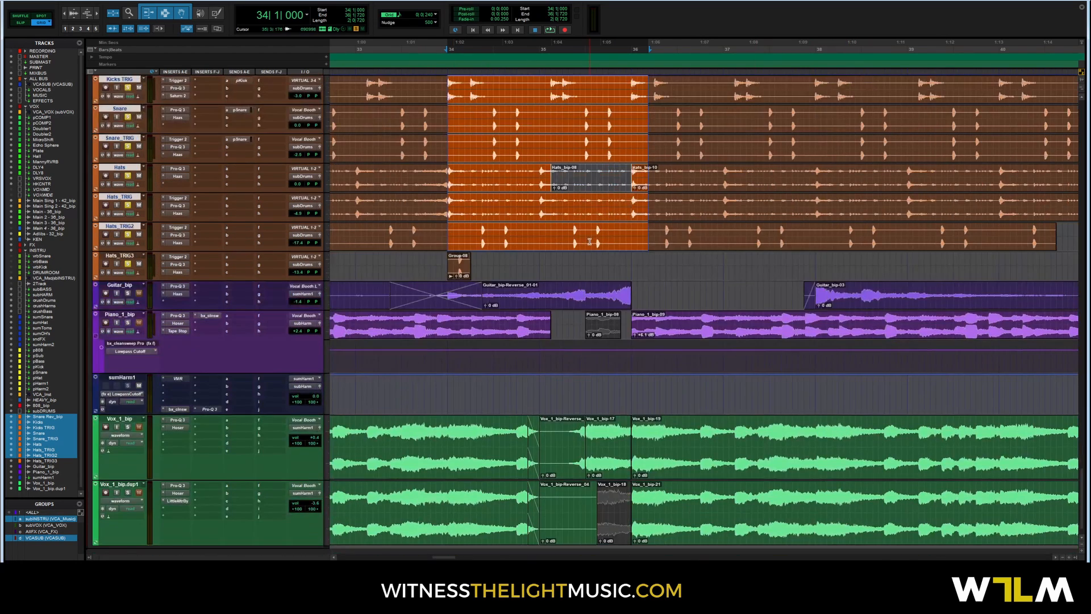
pyautogui.click(541, 307)
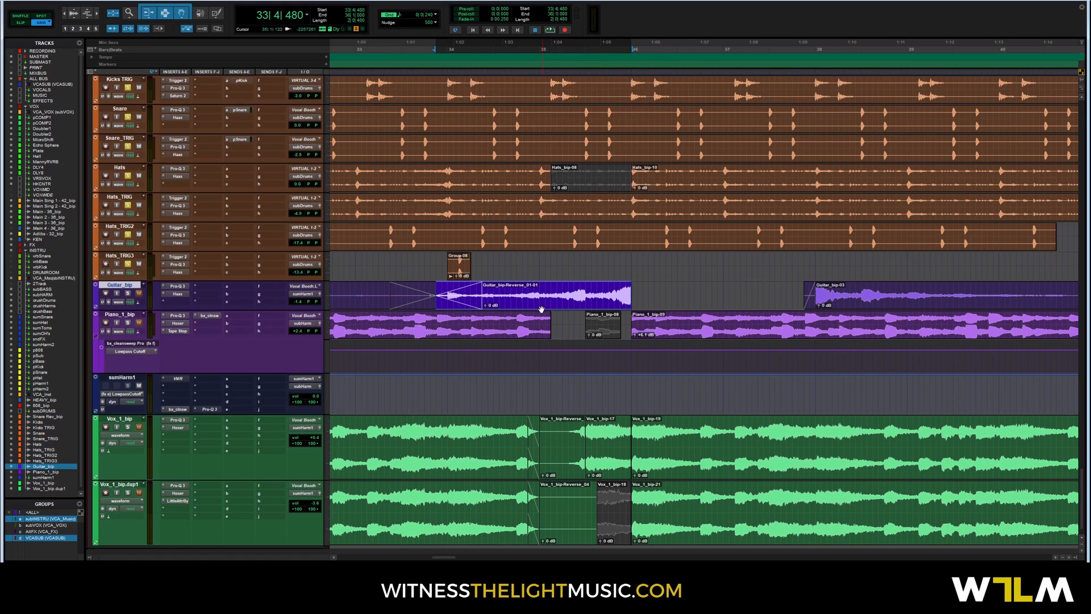
pyautogui.click(859, 301)
pyautogui.hotkey('ctrl', '[')
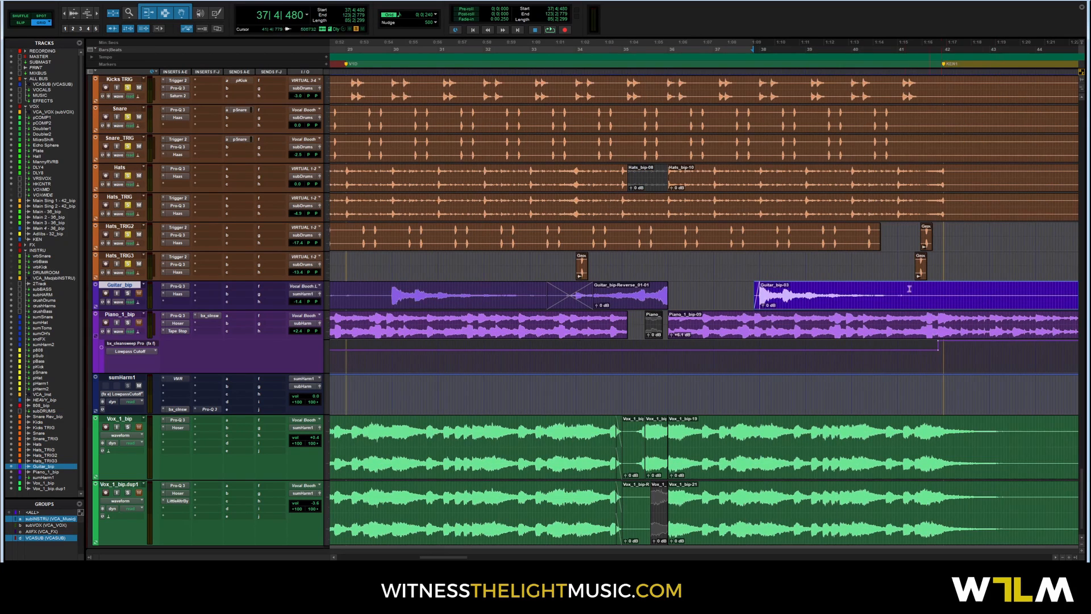
pyautogui.moveTo(907, 299); pyautogui.dragTo(899, 299)
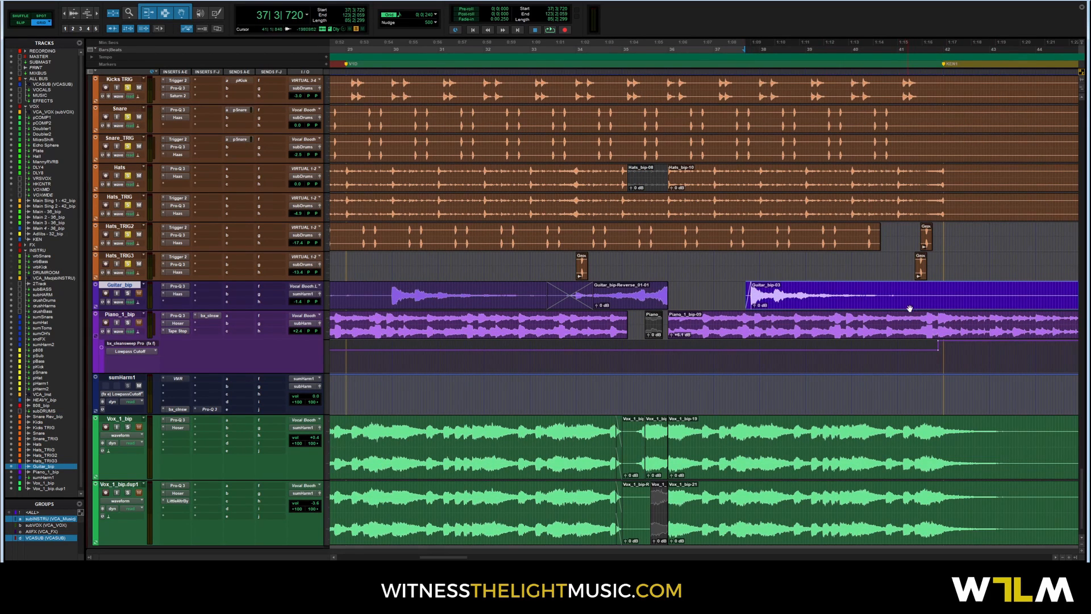
pyautogui.hotkey('ctrl', 'z')
# - Highlight the Guitar_bip section from 37|1|720, solo the Guitar_bip track and play the reversed guitar from 34|3|000
pyautogui.click(723, 295)
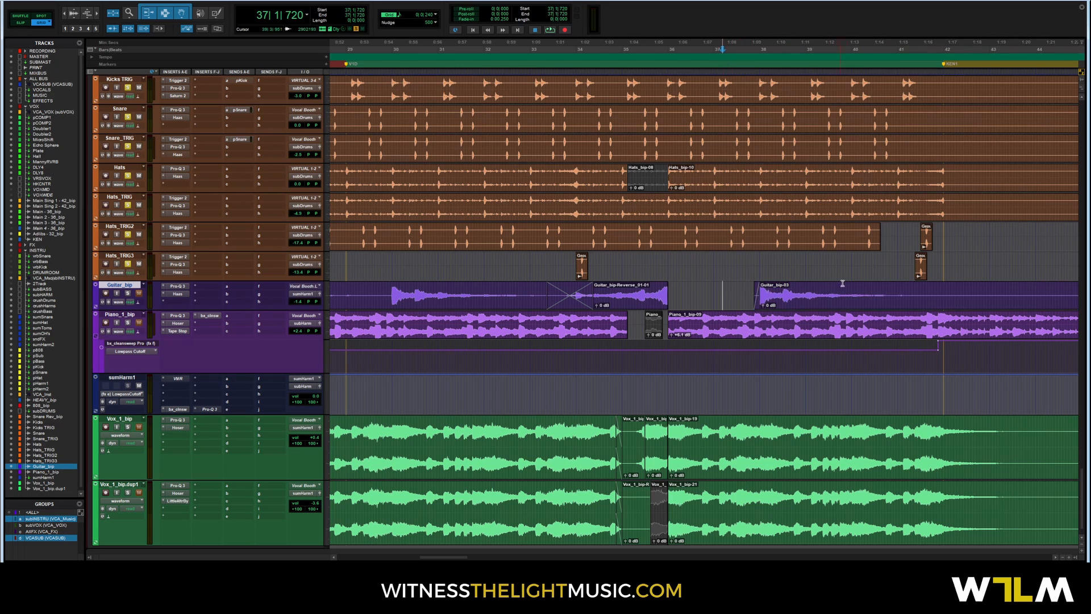
pyautogui.moveTo(893, 292); pyautogui.dragTo(718, 302)
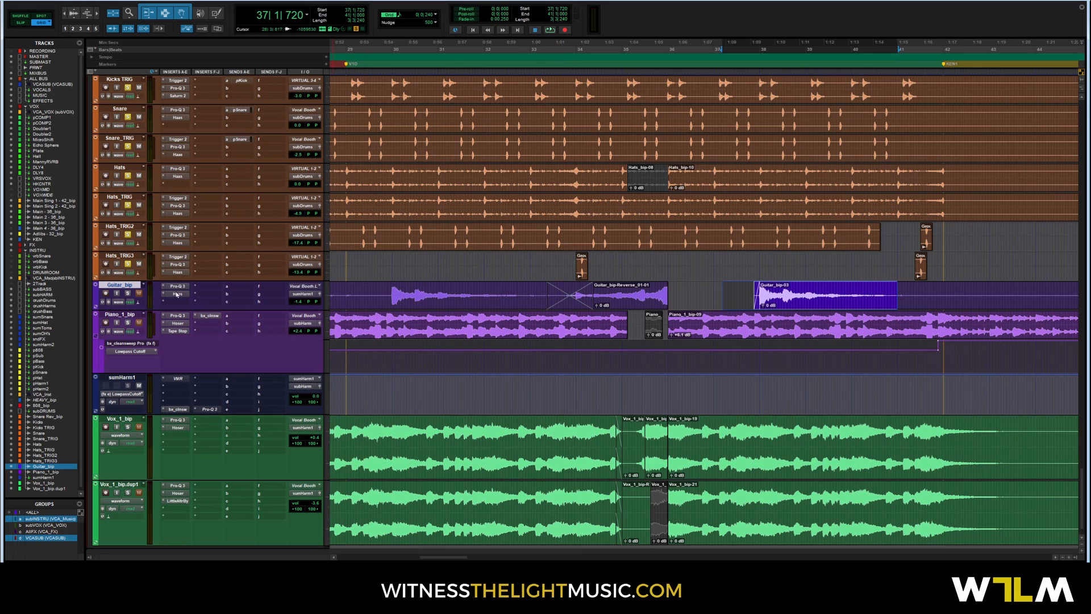
pyautogui.click(599, 288)
pyautogui.press('space')
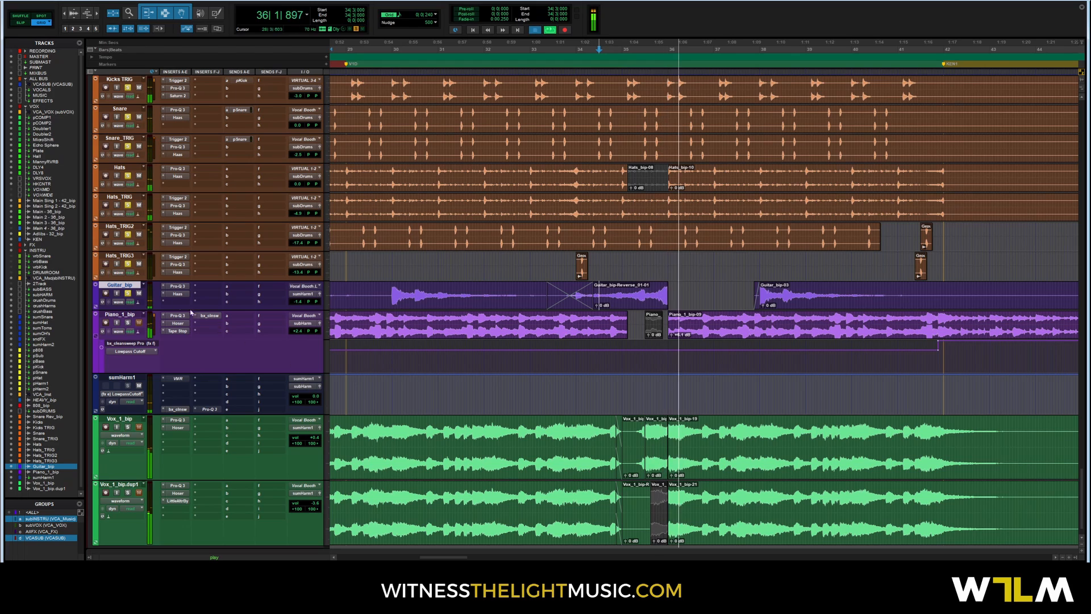
pyautogui.press('space')
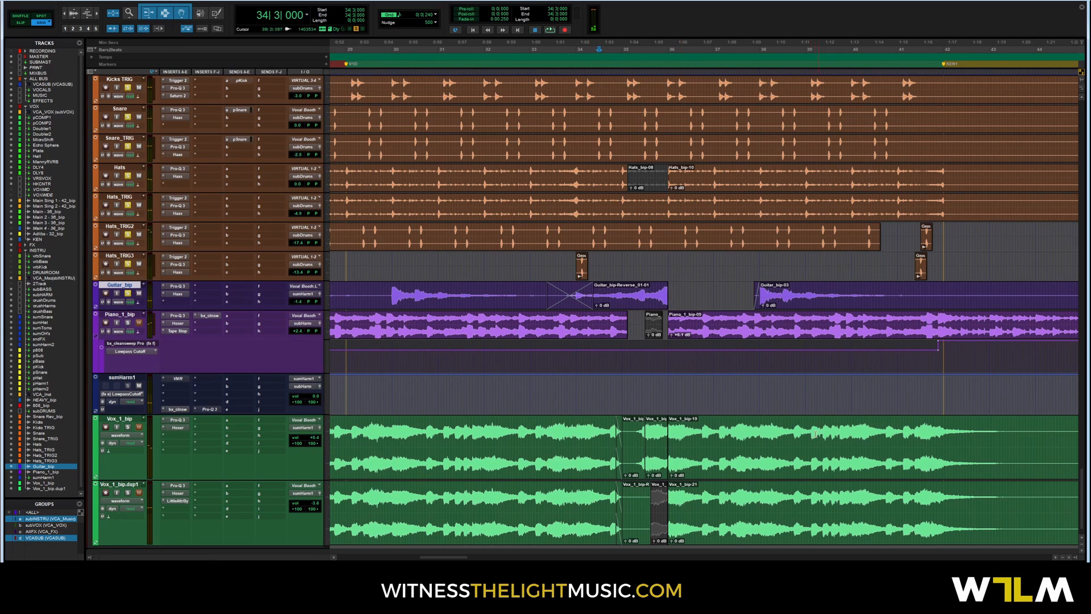
# - Examine the piano cuts on Piano_1_bip between bars 34 and 36 and play the section from 34|1|480
pyautogui.scroll(-1, 683, 371)
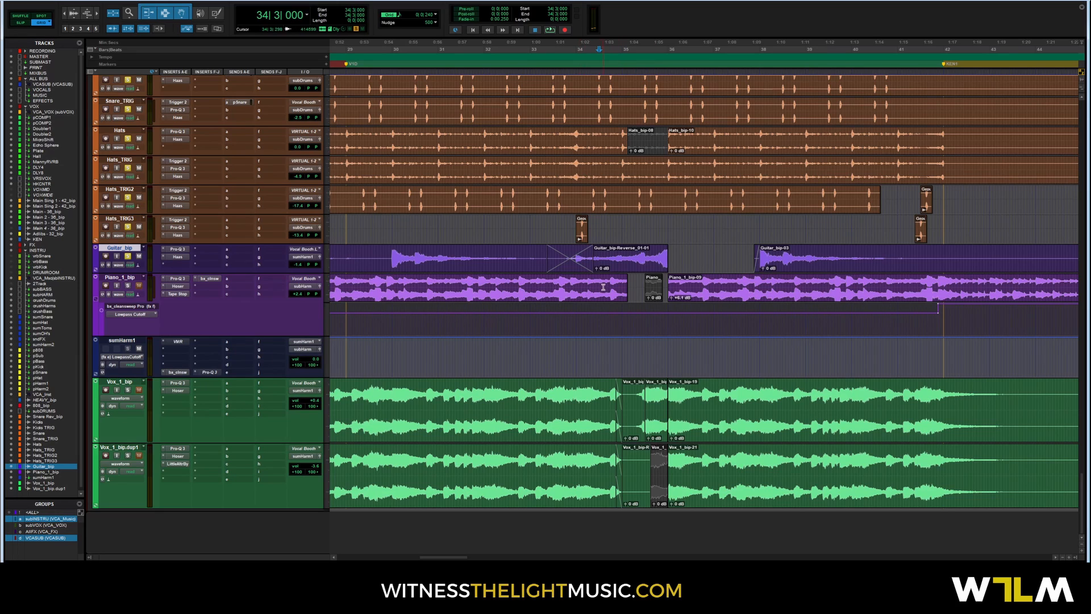
pyautogui.moveTo(602, 284); pyautogui.dragTo(696, 295)
pyautogui.hotkey('ctrl', ']')
pyautogui.hotkey('ctrl', ']')
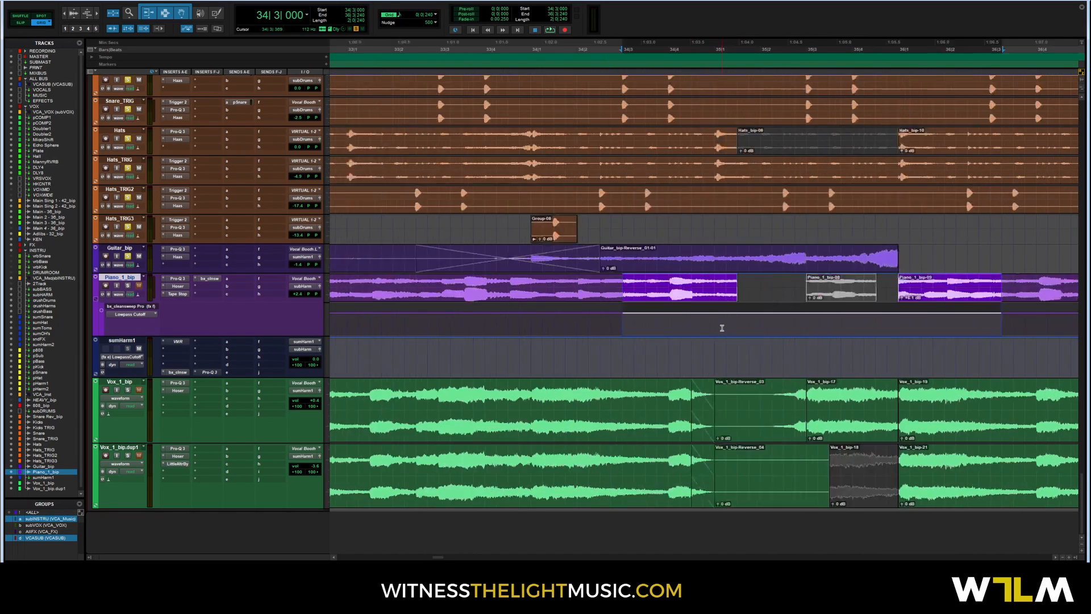
pyautogui.click(390, 282)
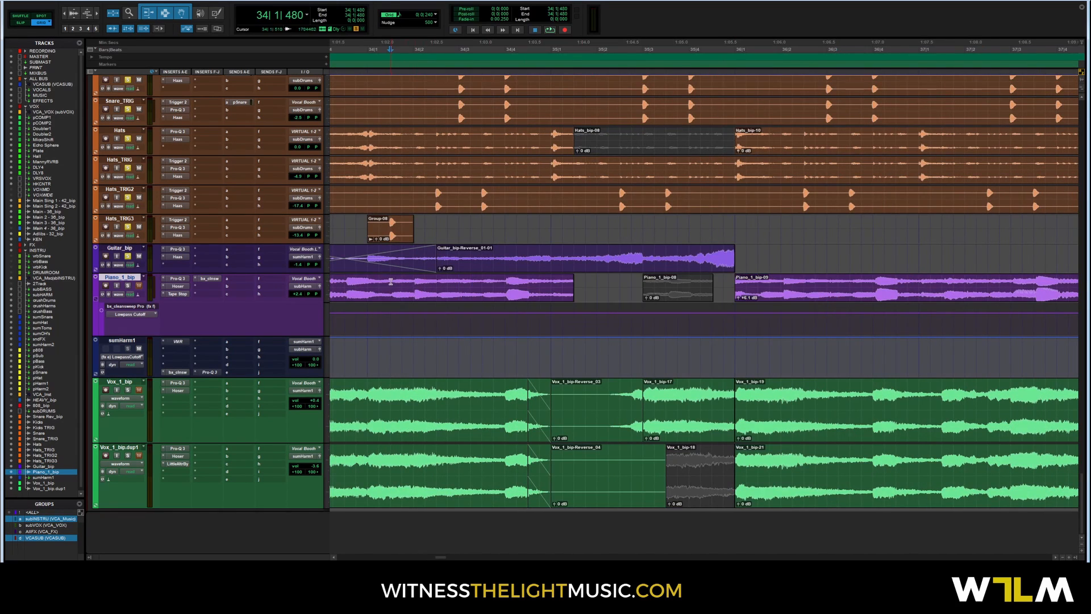
pyautogui.press('space')
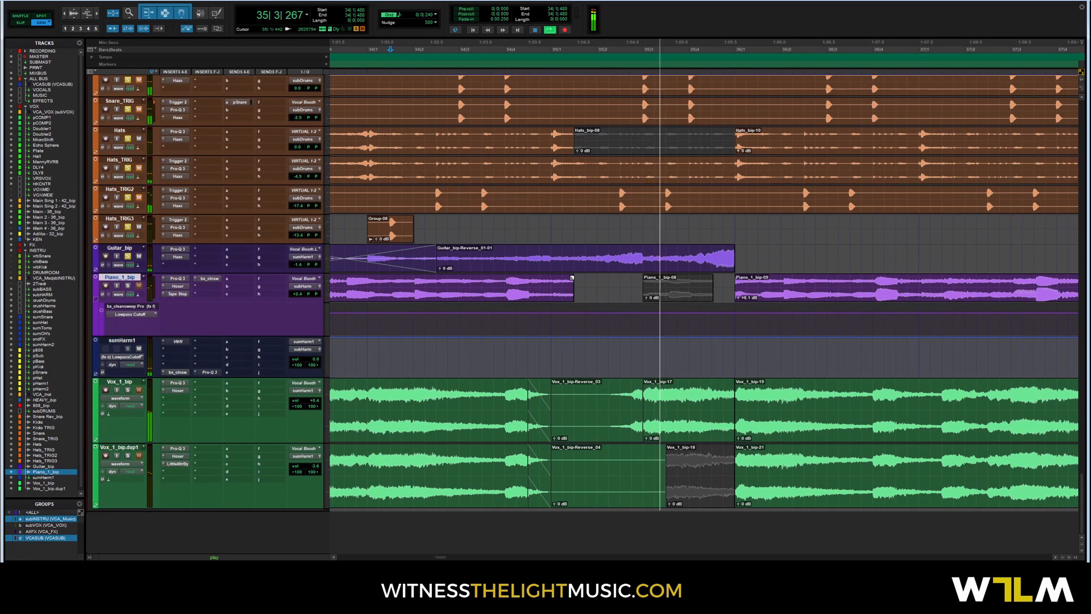
pyautogui.press('space')
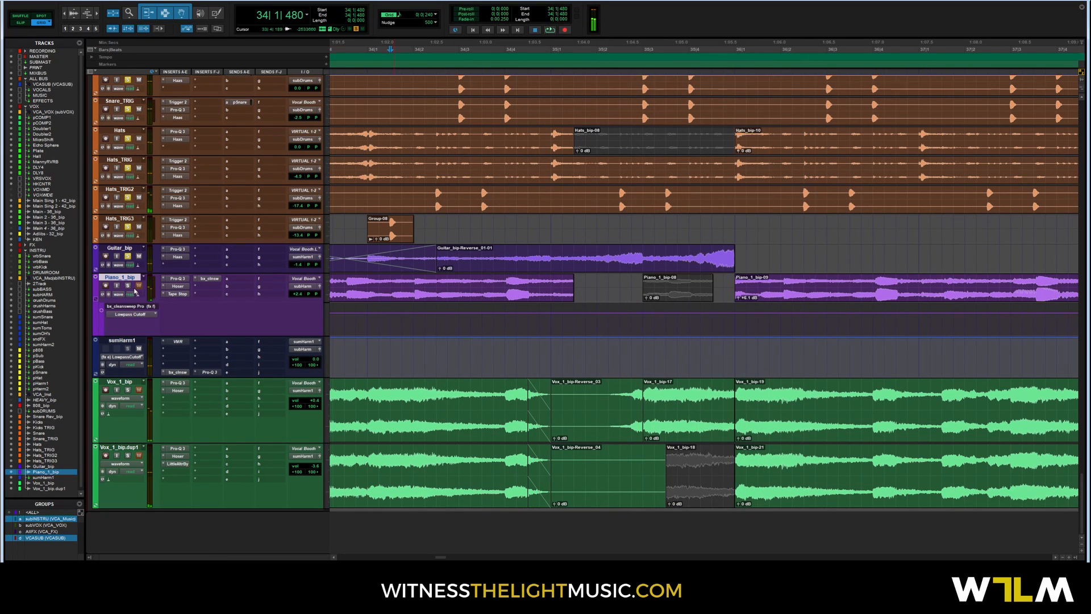
# - Solo the Piano_1_bip track with the drums and guitar and replay the section from 34|1|480
pyautogui.click(128, 286)
pyautogui.press('space')
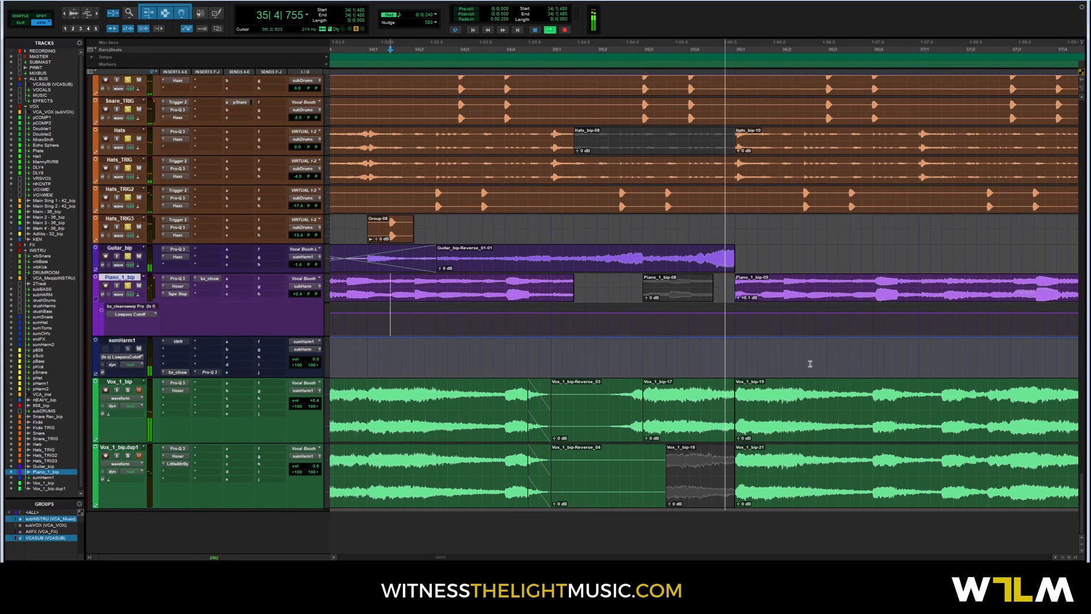
pyautogui.press('space')
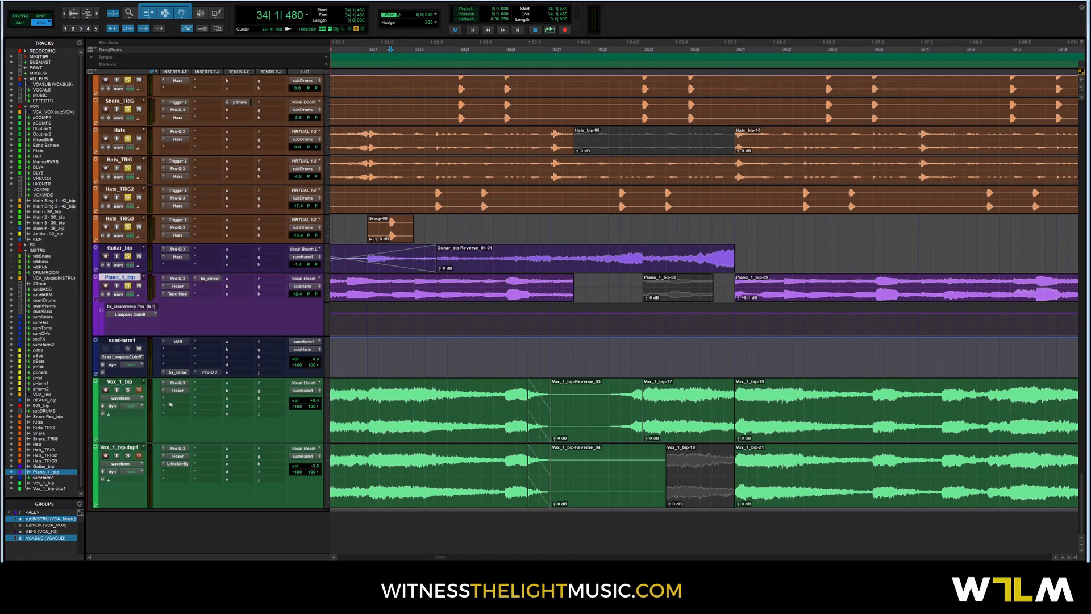
# - Solo the Vox_1_bip track, try deleting the Vox_1_bip-17 clip at 35|3|000, and undo the deletion
pyautogui.click(479, 393)
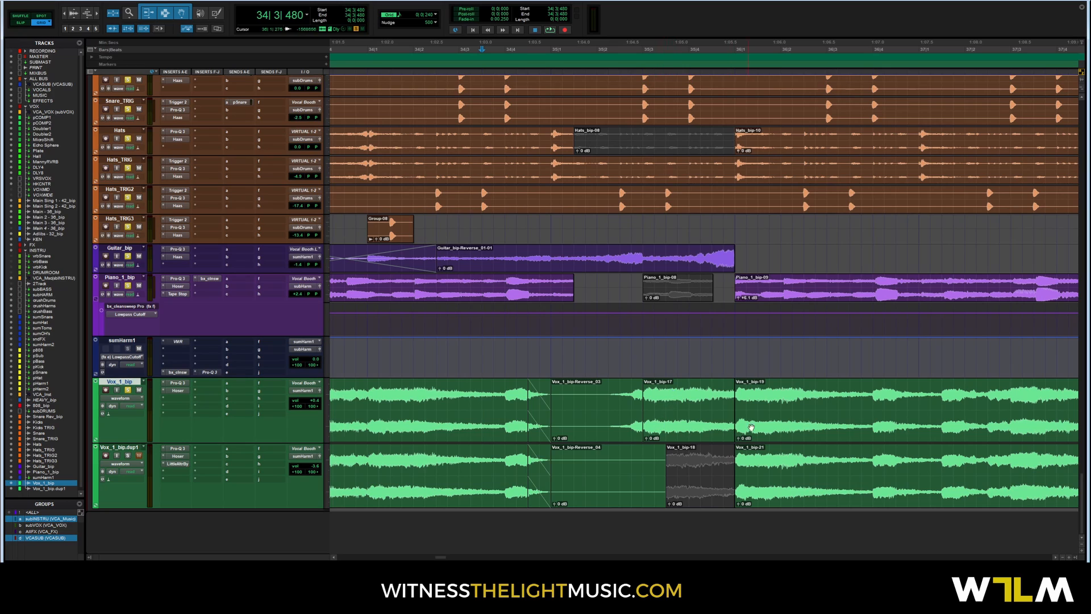
pyautogui.moveTo(733, 411); pyautogui.dragTo(533, 431)
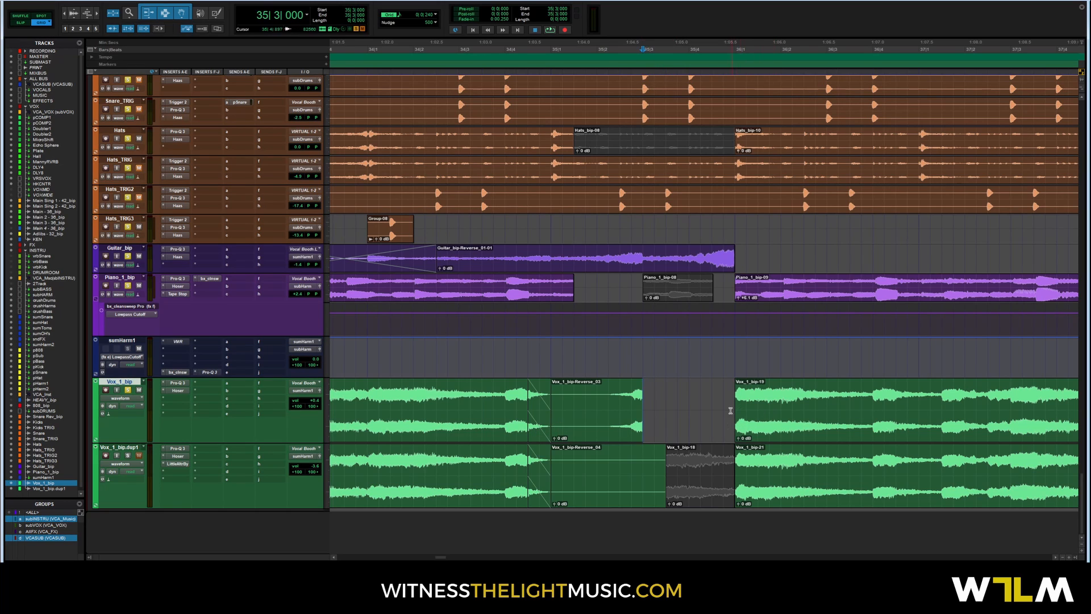
pyautogui.hotkey('ctrl', 'z')
# - Extend the Vox_1_bip-19 clip back over the reversed vocal, play the original phrase from 34|4|240, and undo the extension
pyautogui.moveTo(737, 401); pyautogui.dragTo(528, 391)
pyautogui.click(514, 391)
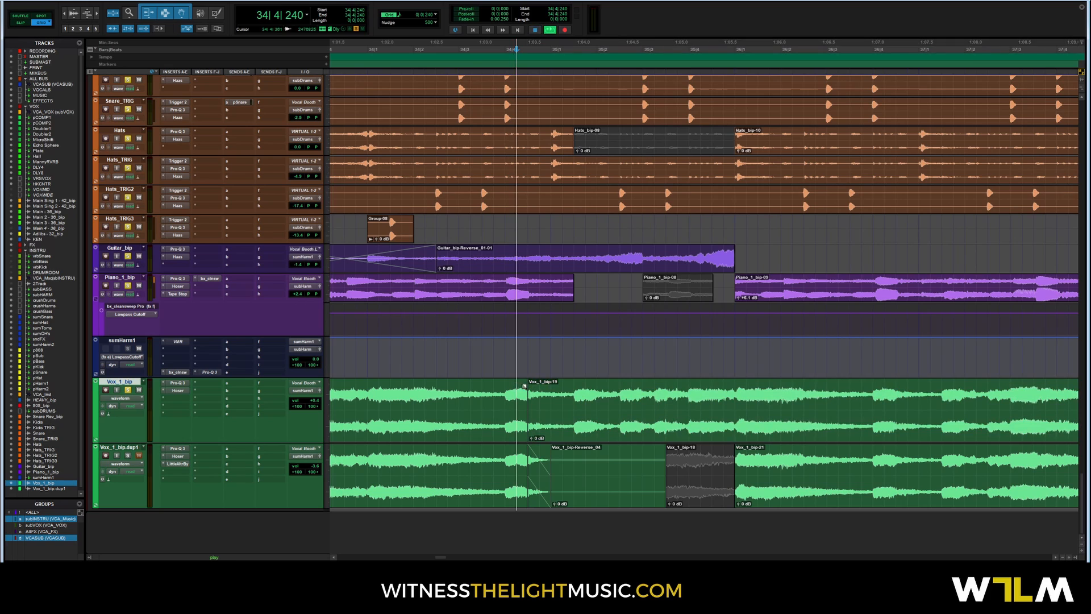
pyautogui.press('space')
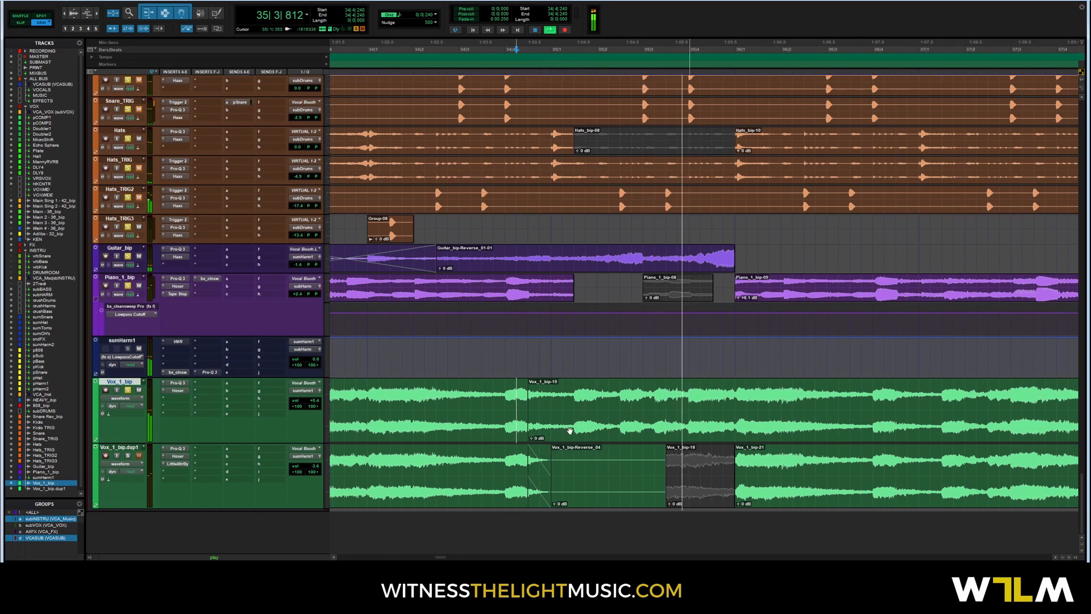
pyautogui.hotkey('ctrl', 'z')
pyautogui.press('space')
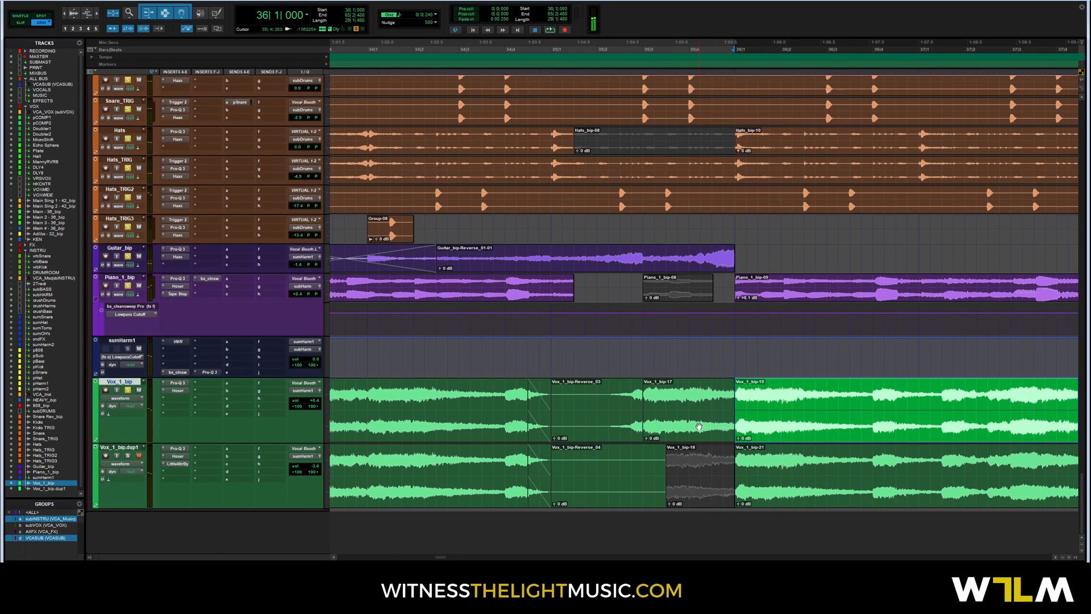
# - Select the Vox_1_bip-17 clip starting at 35|3|000 on the Vox_1_bip track
pyautogui.click(671, 438)
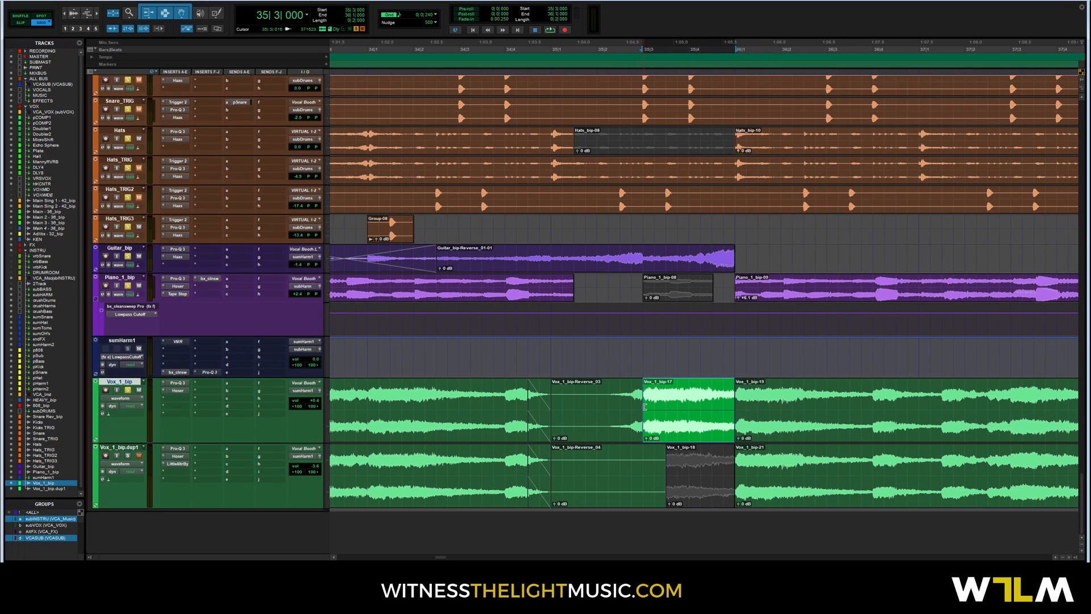
pyautogui.moveTo(645, 407)
pyautogui.mouseDown()
pyautogui.moveTo(598, 407)
pyautogui.moveTo(639, 405)
pyautogui.mouseUp()
pyautogui.press('r')
pyautogui.press('r')
pyautogui.press('r')
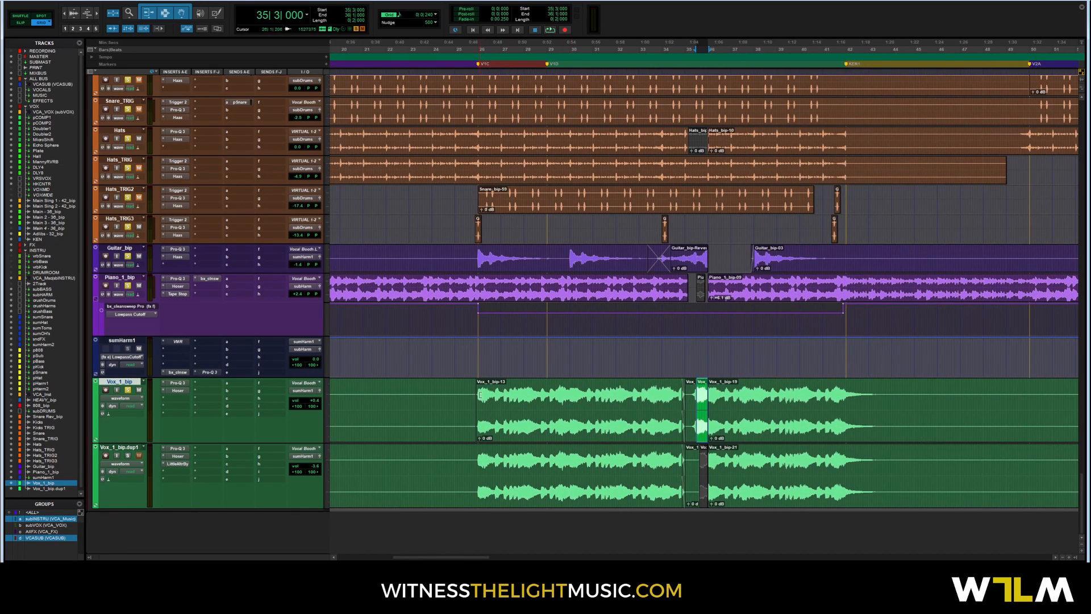
# - Select the opening of the Vox_1_bip phrase from 25|4|000 to 26|2|000, play it, and leave only Vox_1_bip soloed
pyautogui.moveTo(484, 392); pyautogui.dragTo(476, 392)
pyautogui.press('space')
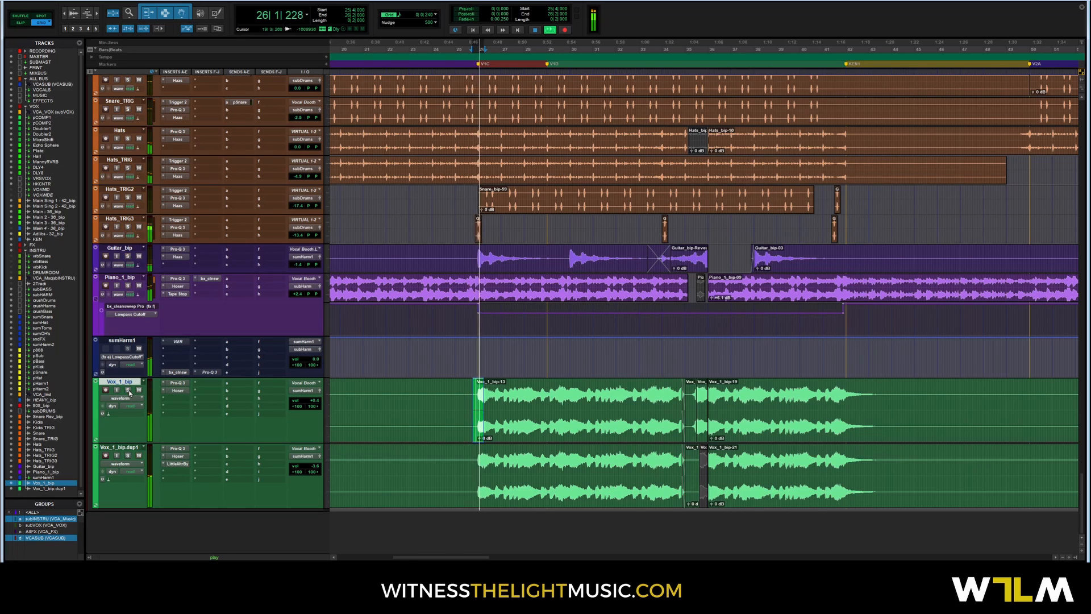
pyautogui.press('space')
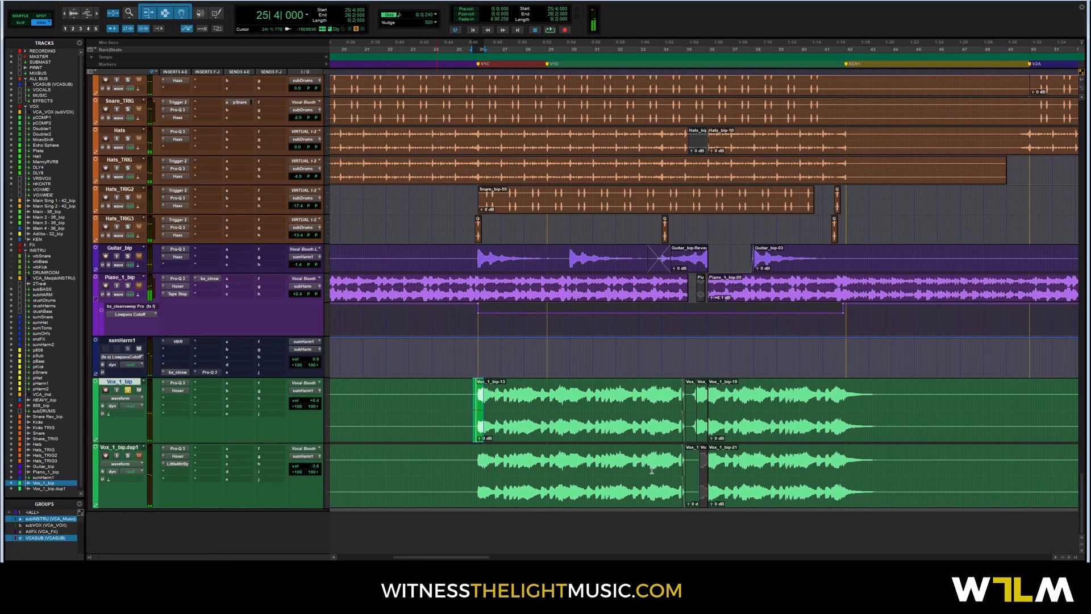
# - Play the opening of the soloed Vox_1_bip phrase from 25|4|000 and again from 25|4|240
pyautogui.press('t')
pyautogui.press('t')
pyautogui.press('t')
pyautogui.hscroll(1, 666, 465)
pyautogui.press('space')
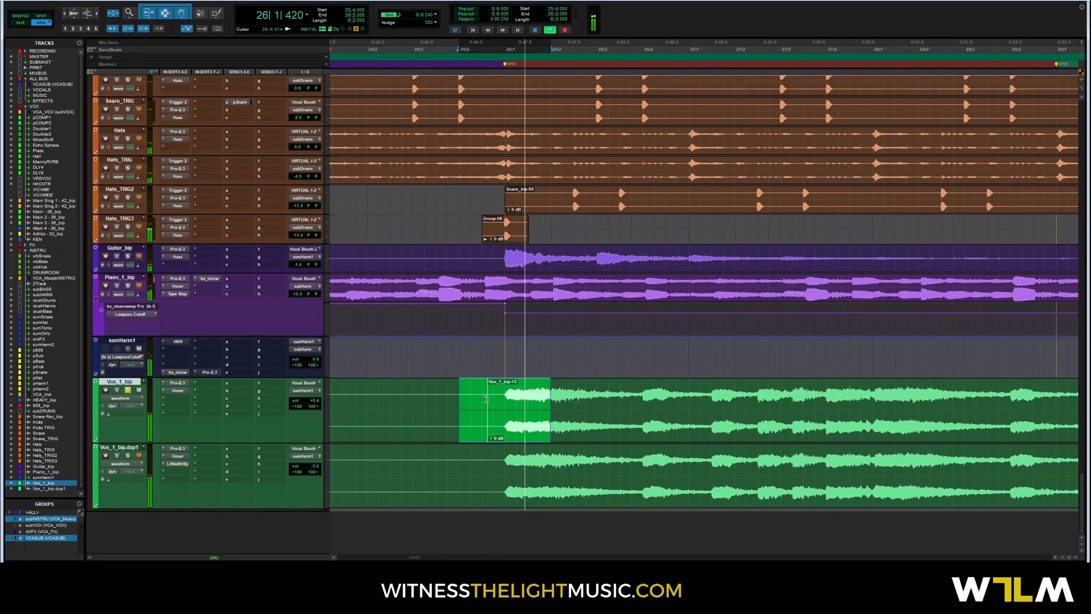
pyautogui.press('space')
pyautogui.click(472, 381)
pyautogui.press('space')
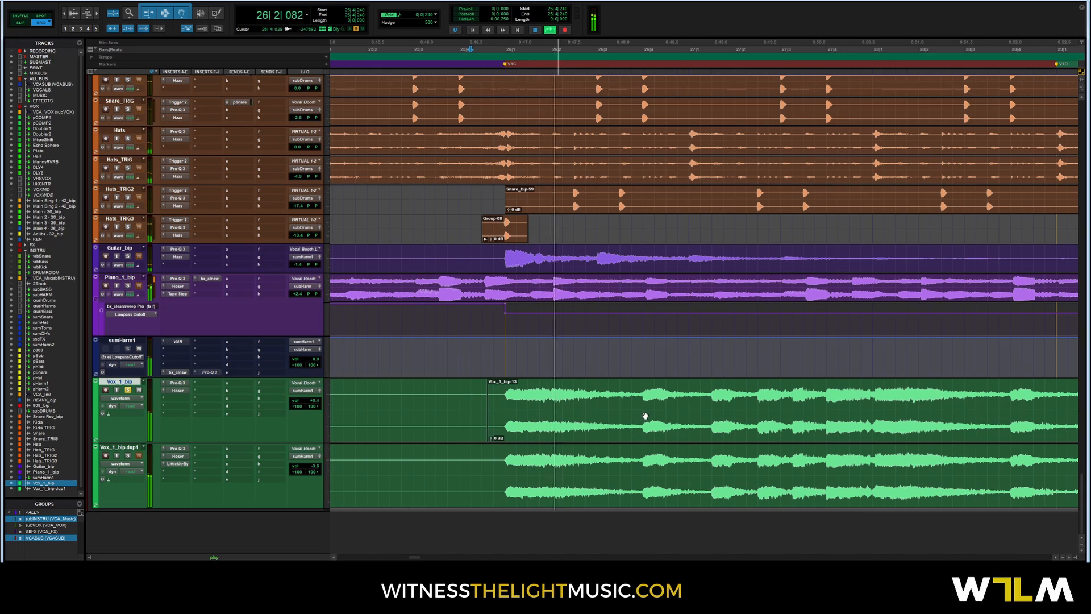
# - Stop playback, then select and mute the Vox_1_bip-Reverse_03 clip starting at 35|1|000 on the Vox_1_bip track
pyautogui.press('r')
pyautogui.press('r')
pyautogui.press('space')
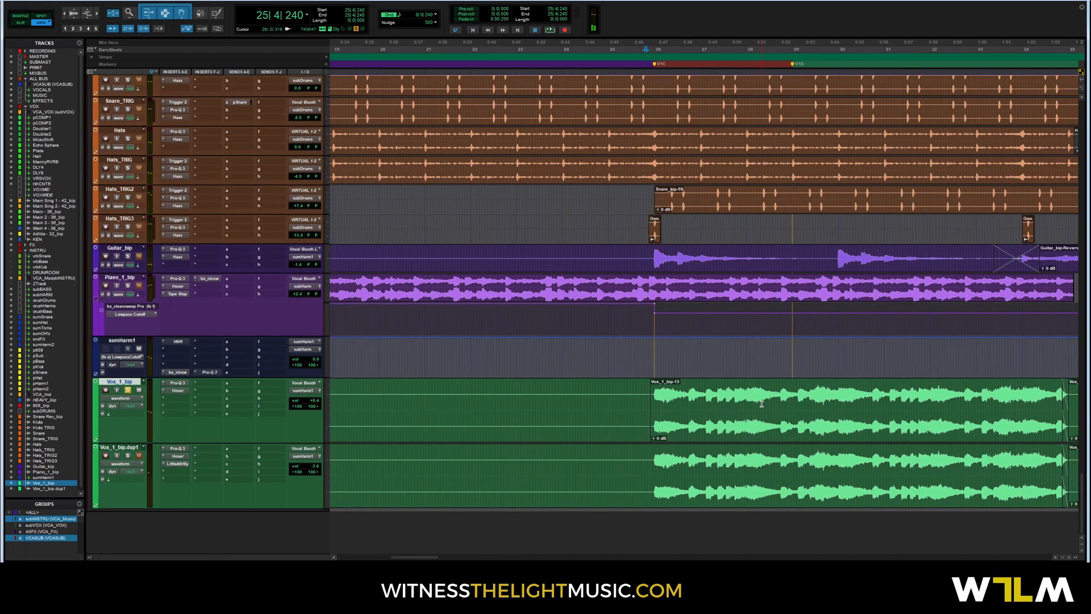
pyautogui.hscroll(1, 758, 408)
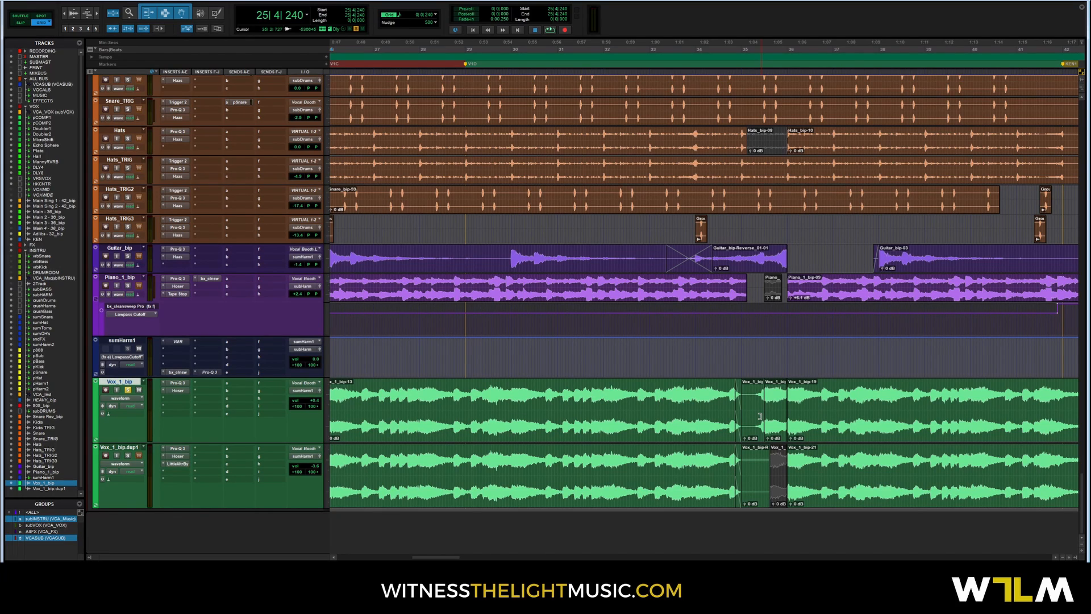
pyautogui.click(728, 388)
pyautogui.press('t')
pyautogui.press('t')
pyautogui.press('t')
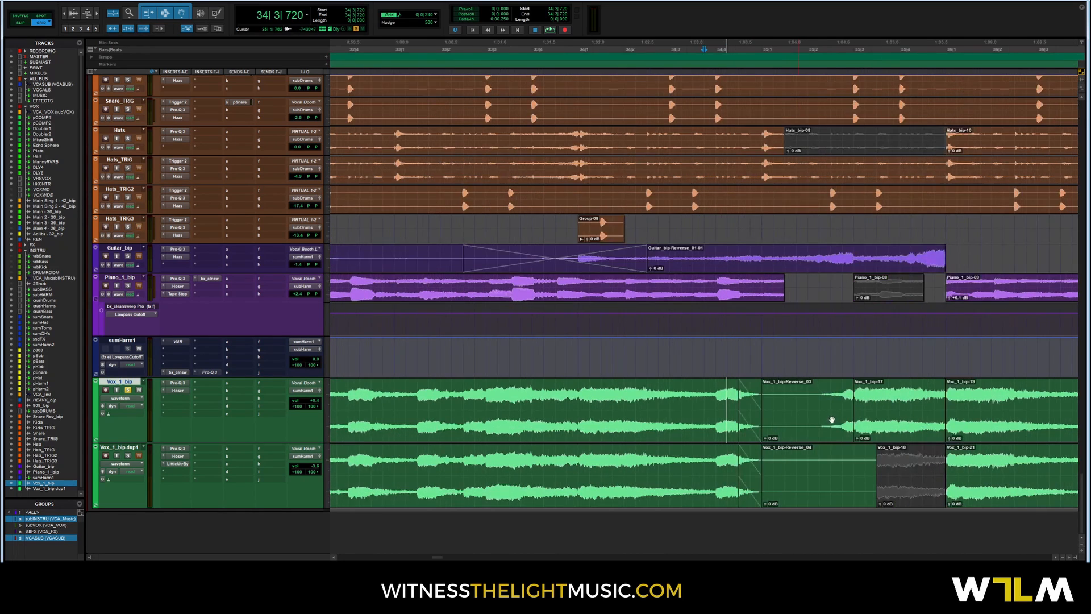
pyautogui.hscroll(3, 819, 418)
pyautogui.click(615, 431)
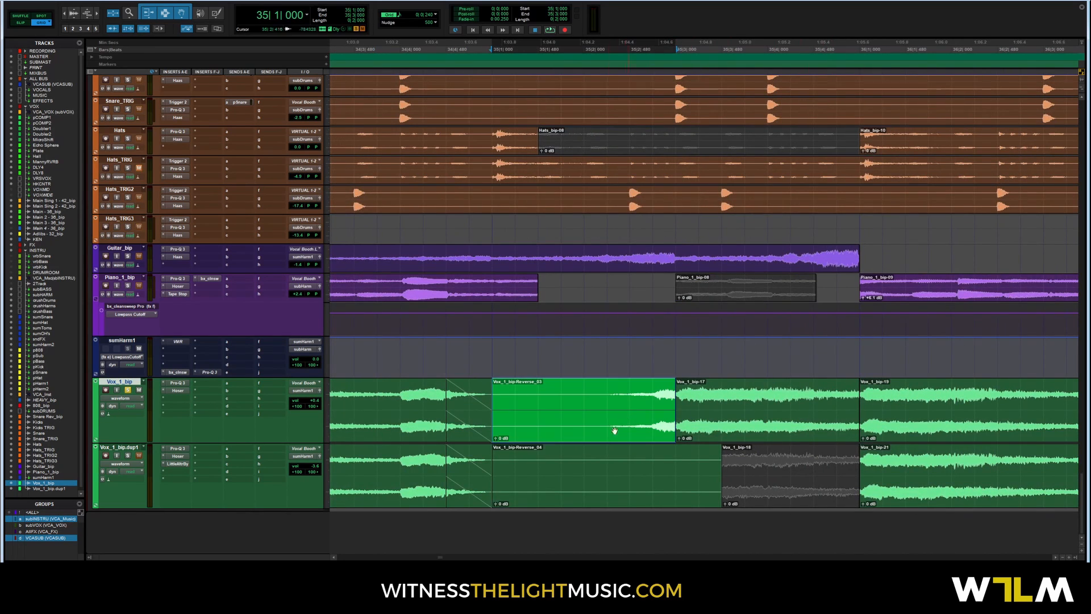
pyautogui.hotkey('ctrl', 'm')
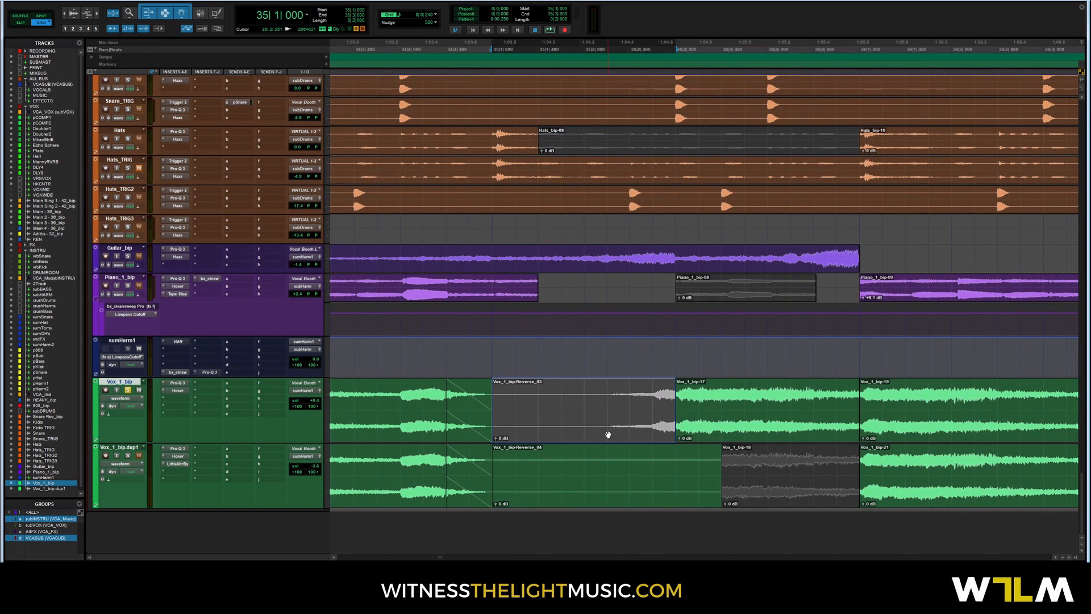
# - Play the full mix from 34|4|000 with Vox_1_bip unsoloed and the reversed vocal muted, and unmute the reversed clip
pyautogui.click(400, 393)
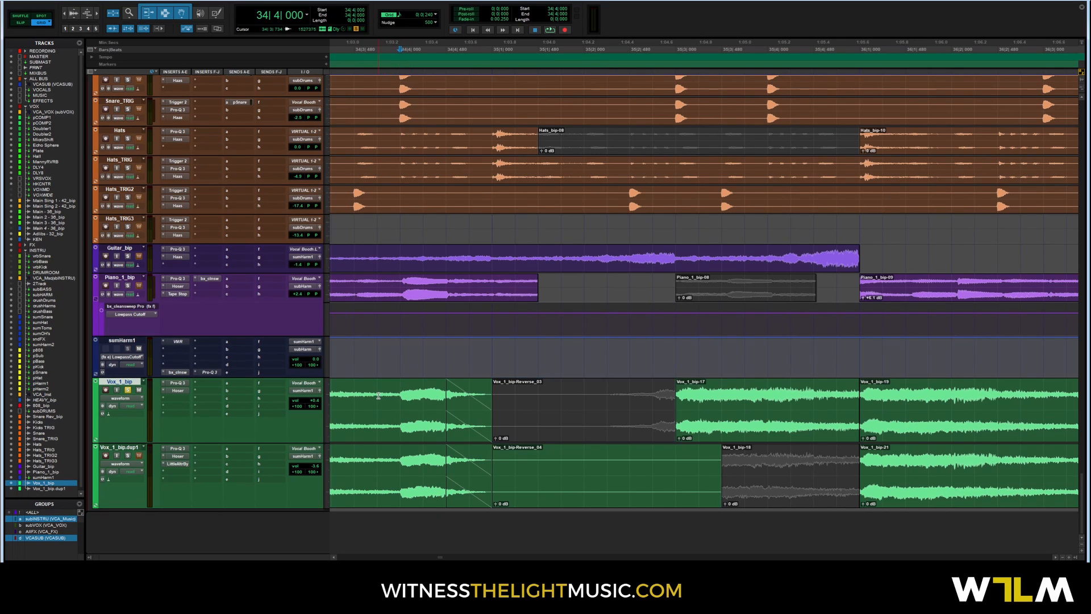
pyautogui.click(128, 391)
pyautogui.press('space')
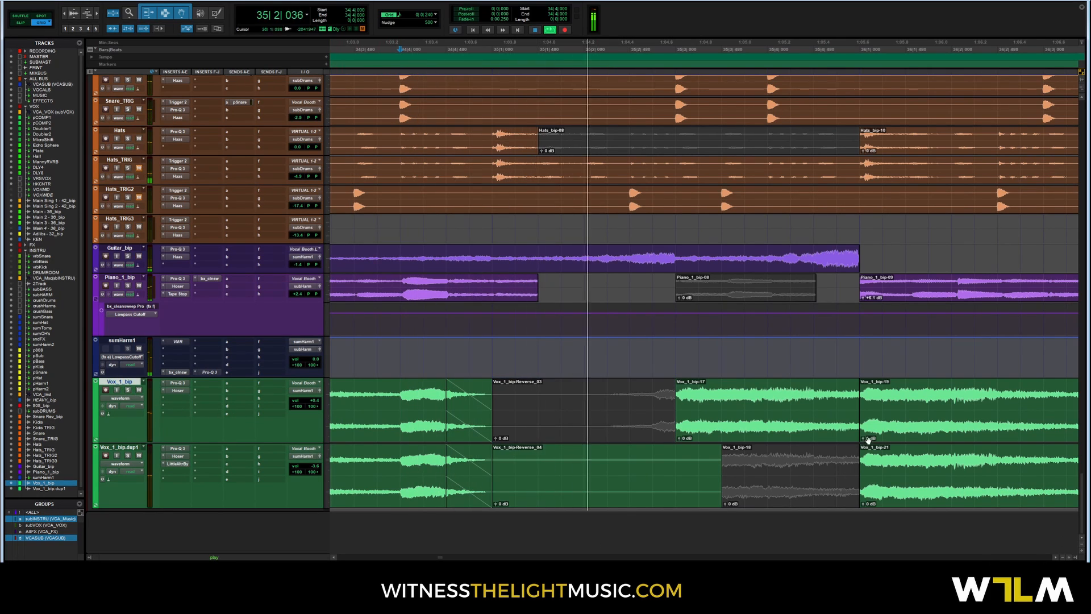
pyautogui.press('space')
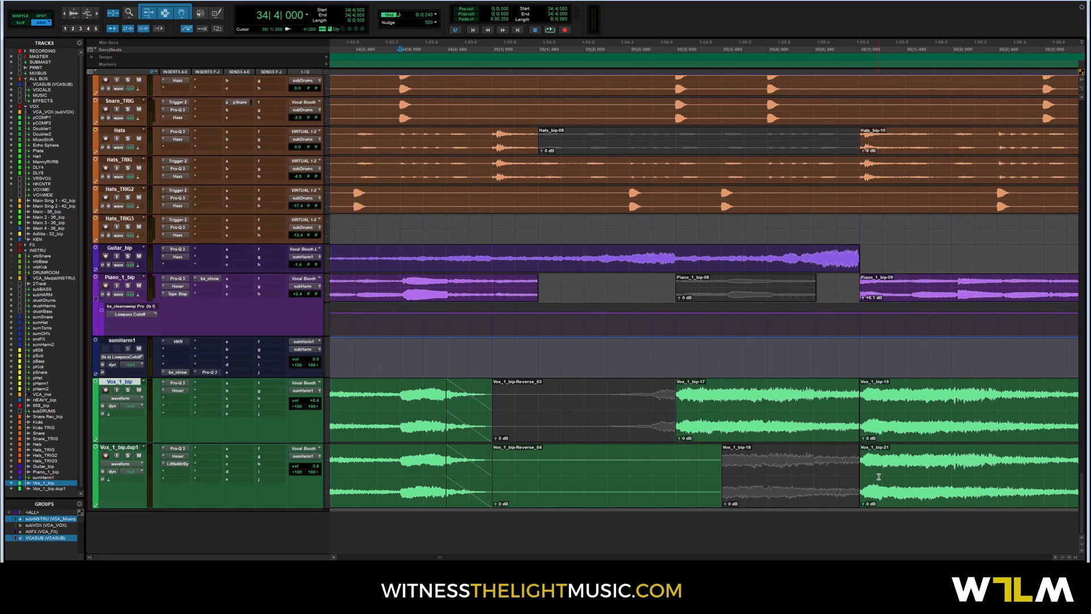
pyautogui.doubleClick(559, 403)
pyautogui.hotkey('ctrl', 'm')
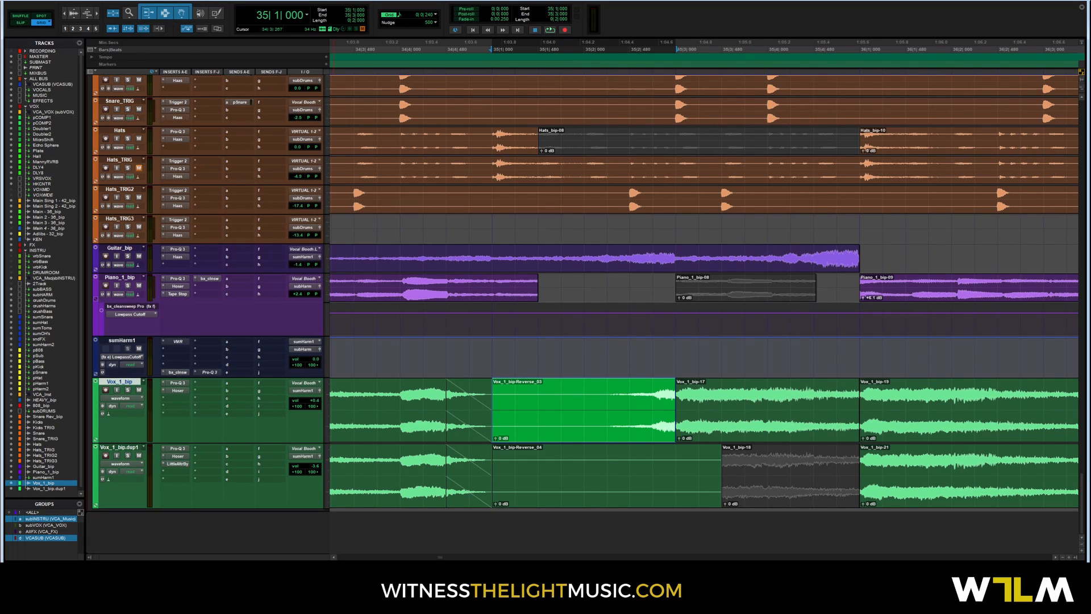
# - Open the EchoBoy Jr. AudioSuite delay for the selected reversed vocal clip and move its window clear of the vocal tracks
pyautogui.click(112, 1)
pyautogui.moveTo(147, 25)
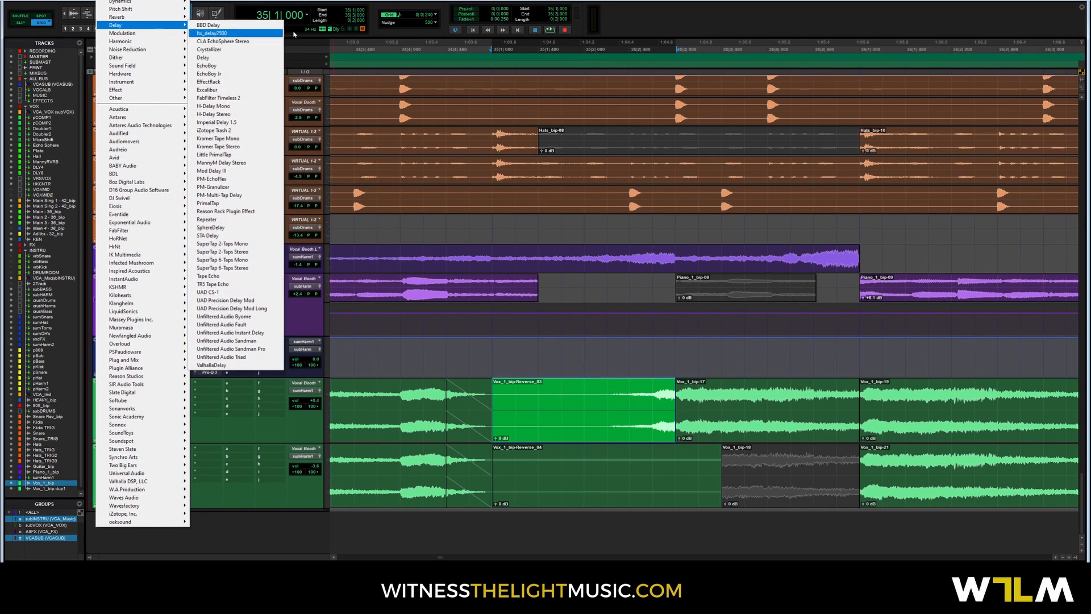
pyautogui.click(238, 75)
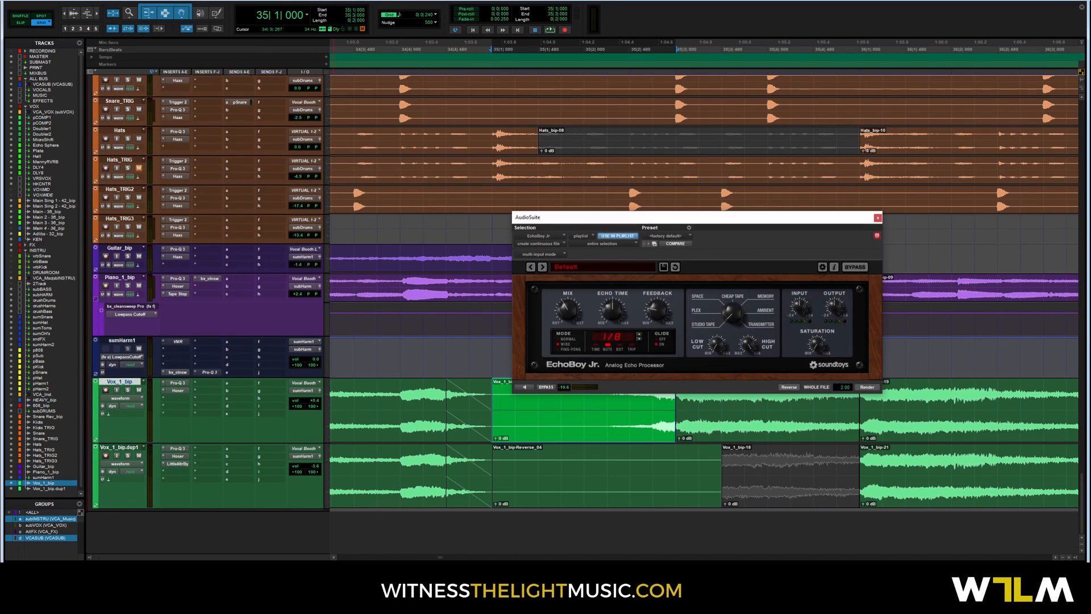
pyautogui.moveTo(710, 216); pyautogui.dragTo(641, 79)
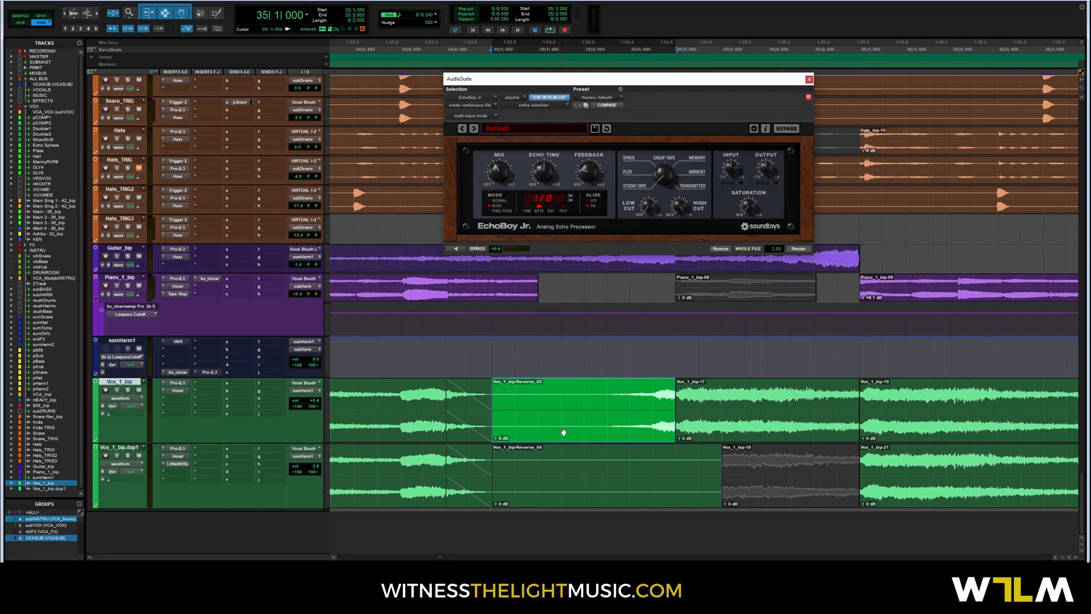
# - Solo Vox_1_bip, play the reversed vocal clip from 35|1|000, and close EchoBoy Jr. without rendering
pyautogui.click(128, 390)
pyautogui.press('space')
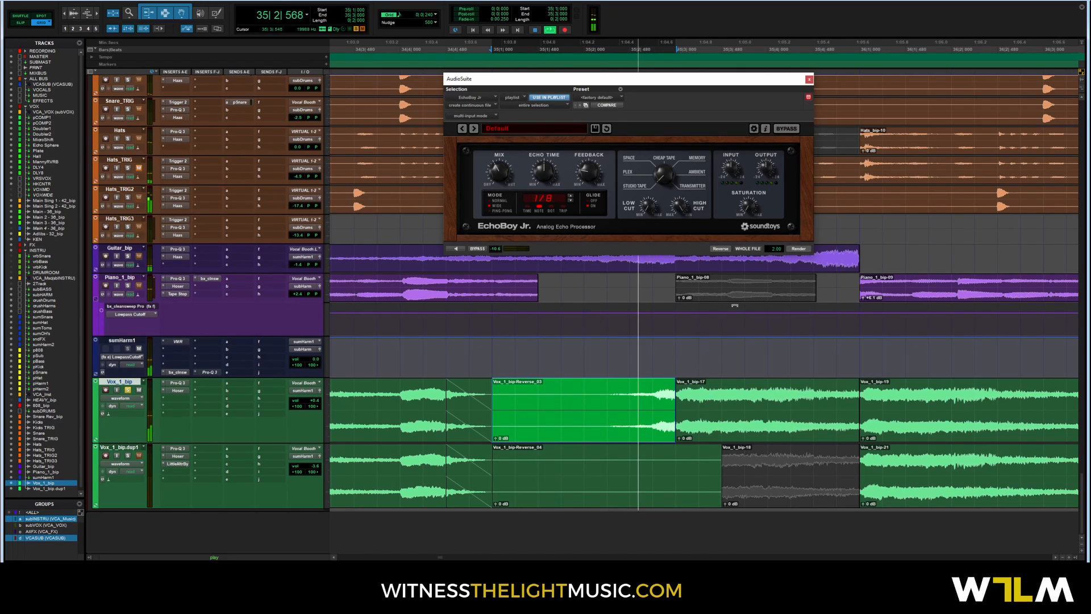
pyautogui.press('space')
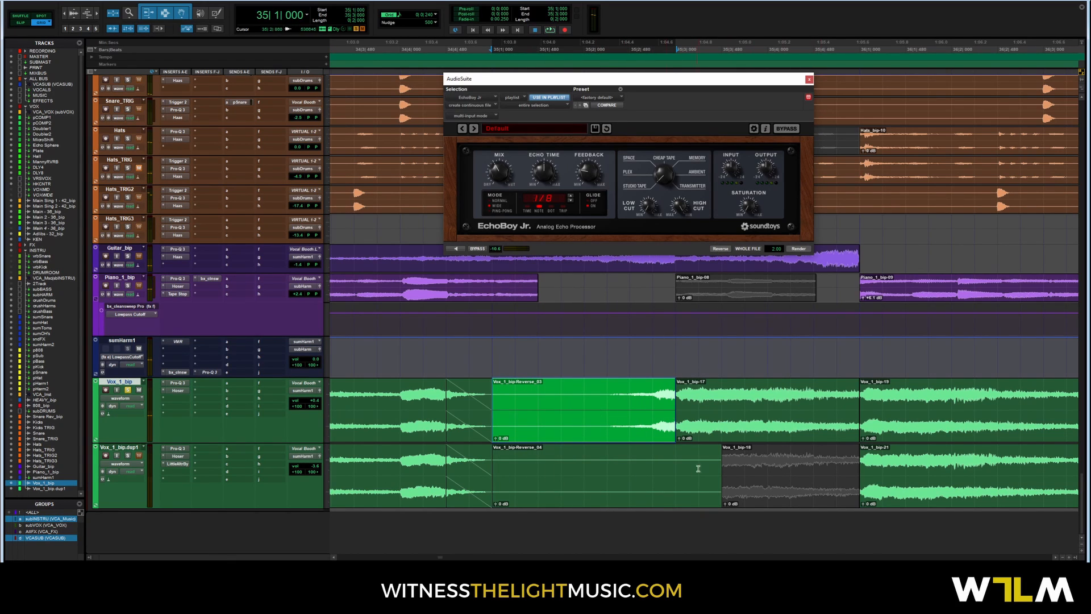
pyautogui.click(809, 79)
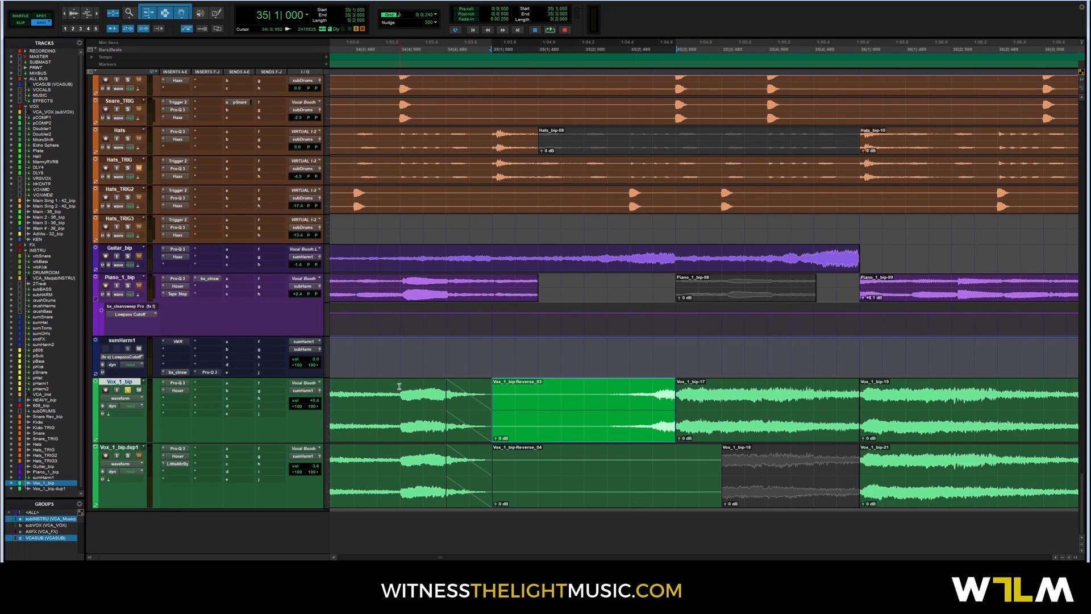
# - Play the reversed vocal transition from 34|3|720 with Vox_1_bip soloed, and again unsoloed in the full mix
pyautogui.click(378, 388)
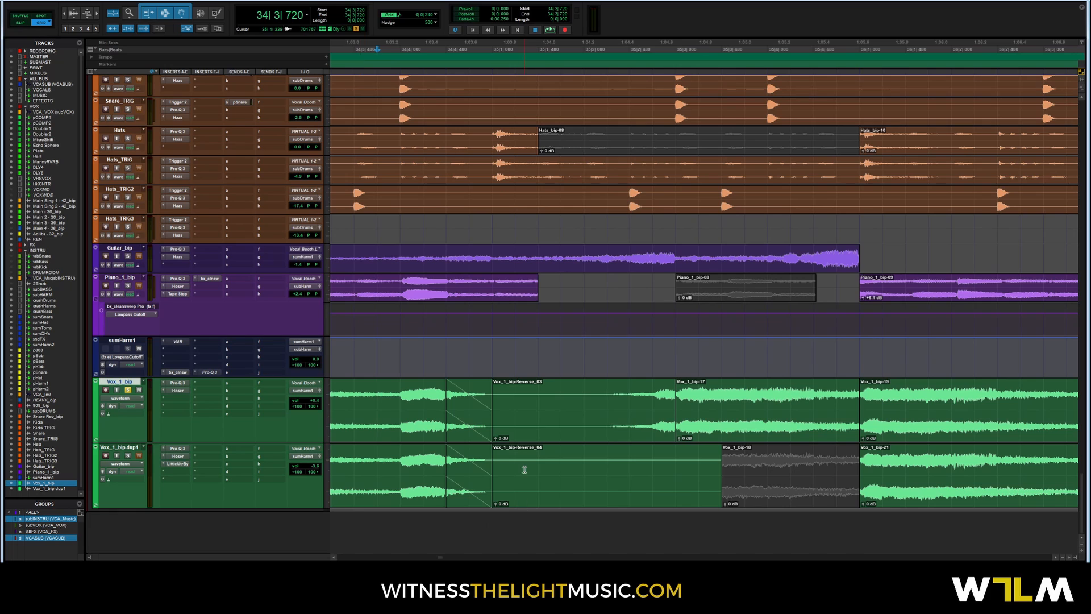
pyautogui.press('space')
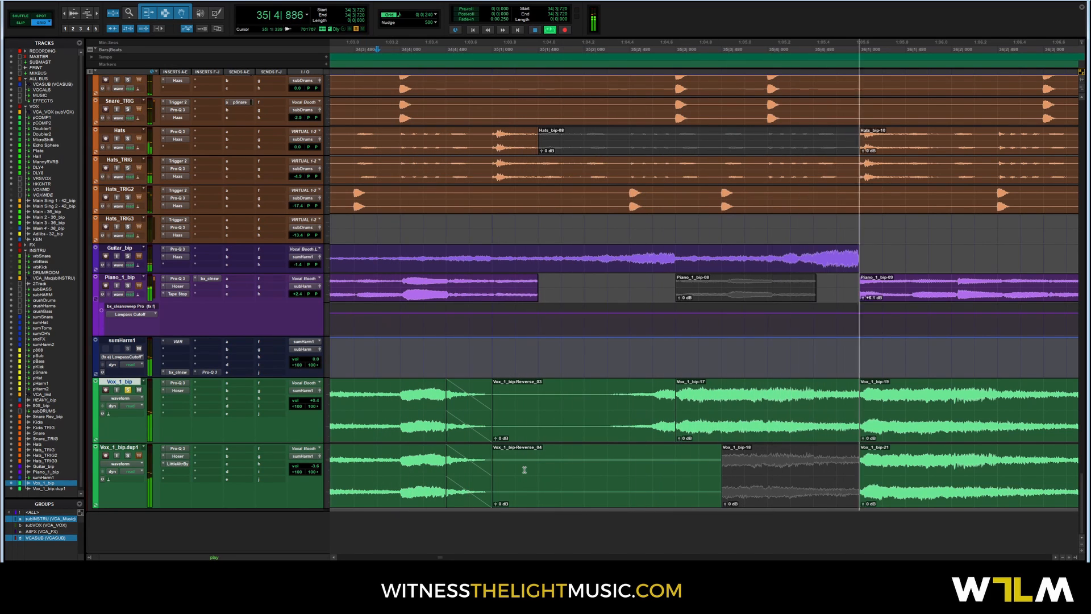
pyautogui.press('space')
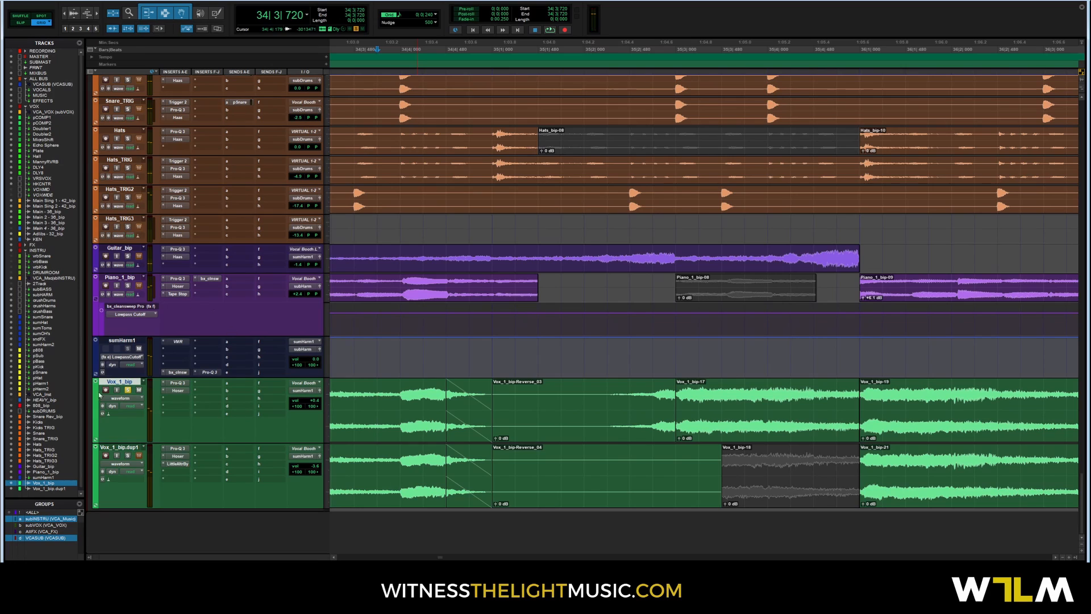
pyautogui.click(129, 391)
pyautogui.press('space')
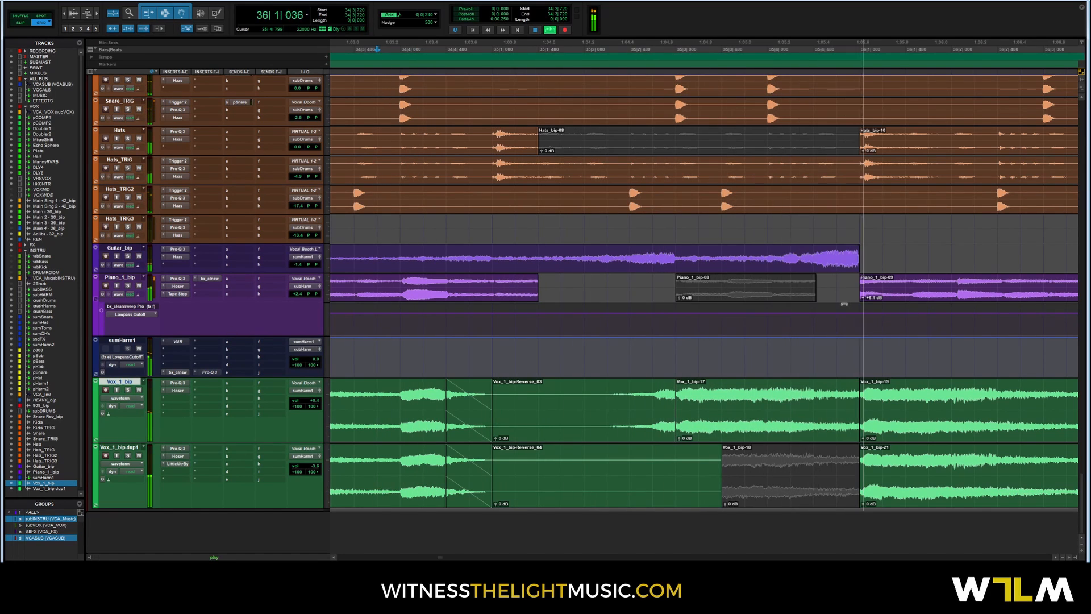
pyautogui.press('space')
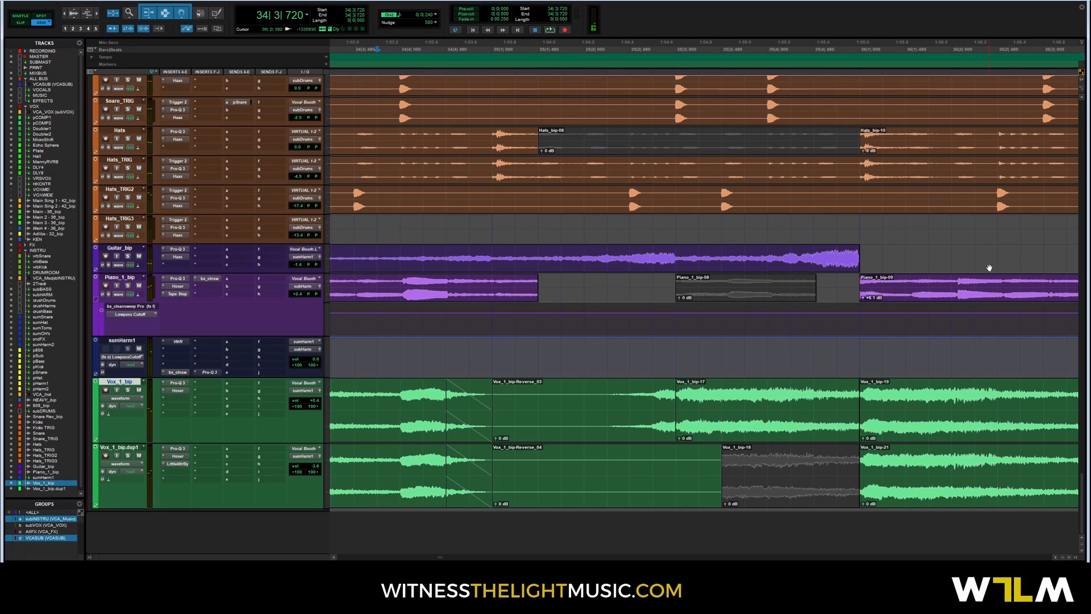